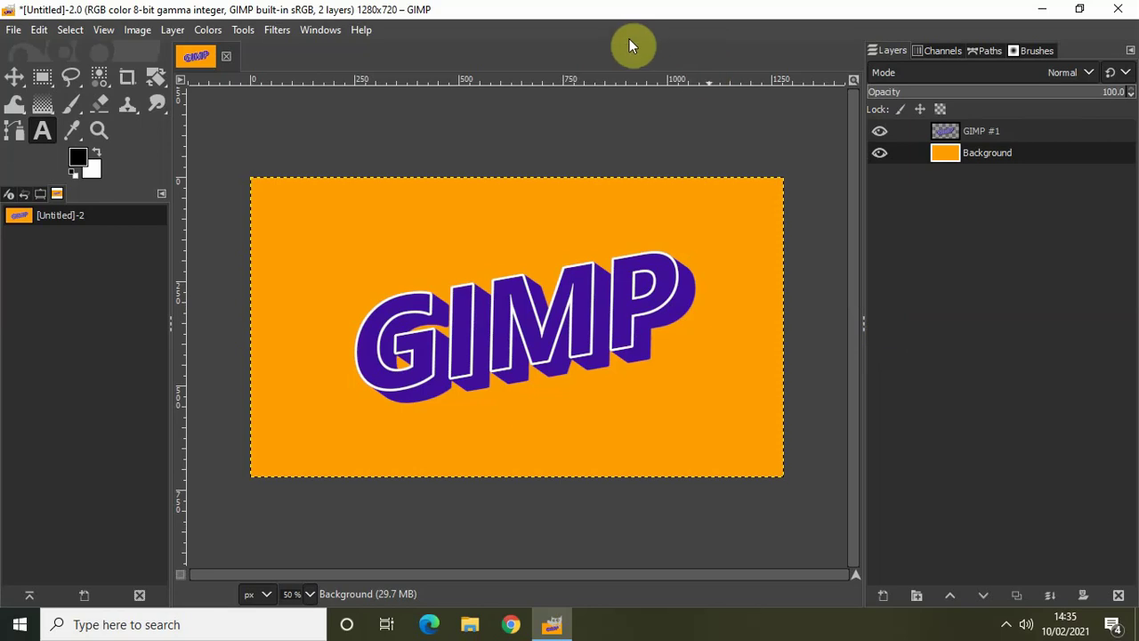
Step: Create a new 1280 × 720 px image filled with transparency
click(13, 29)
click(27, 53)
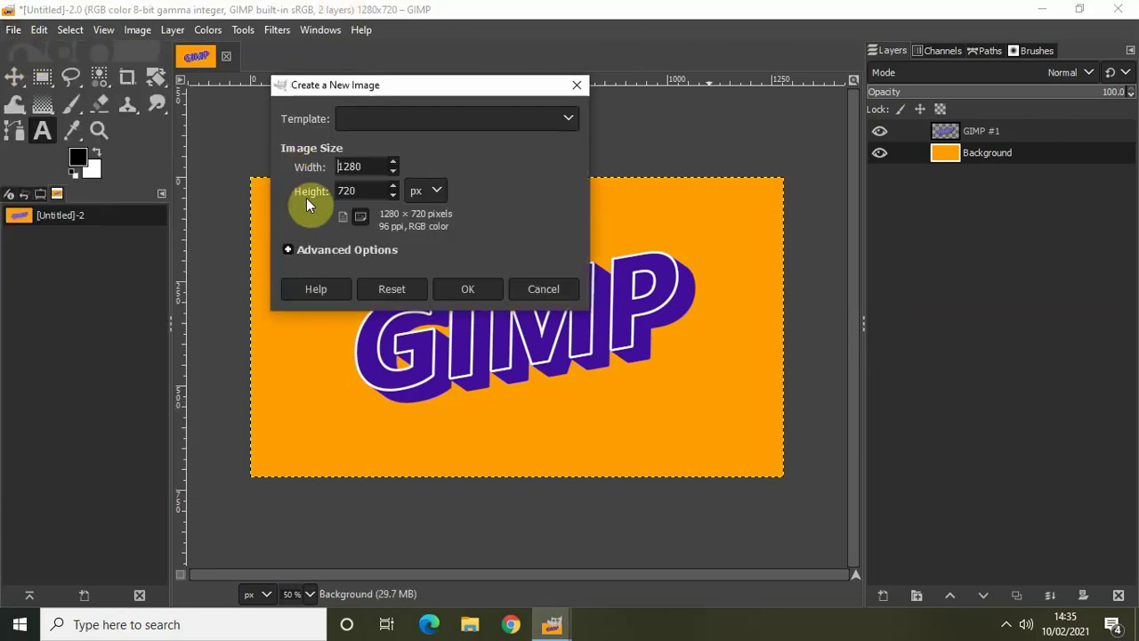
click(324, 249)
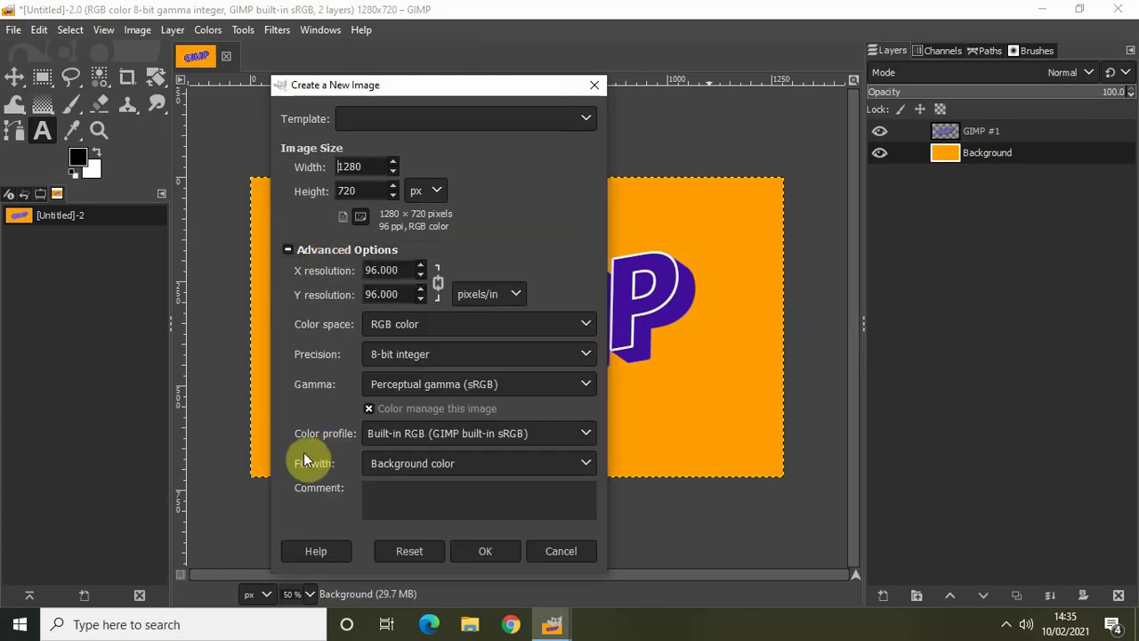
click(421, 462)
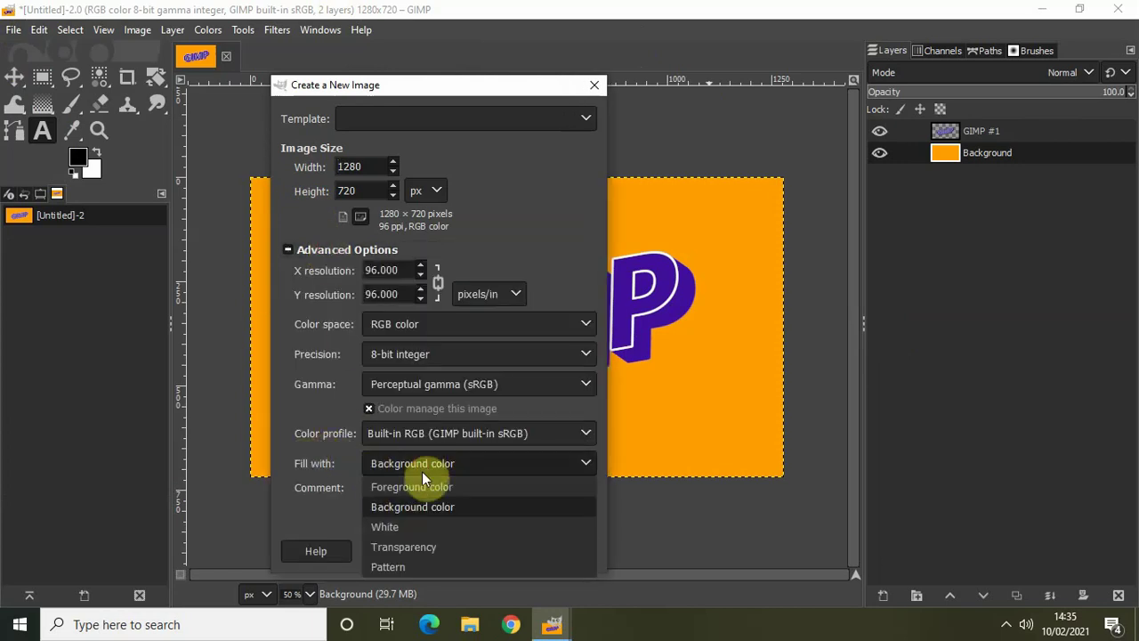
click(435, 549)
click(499, 546)
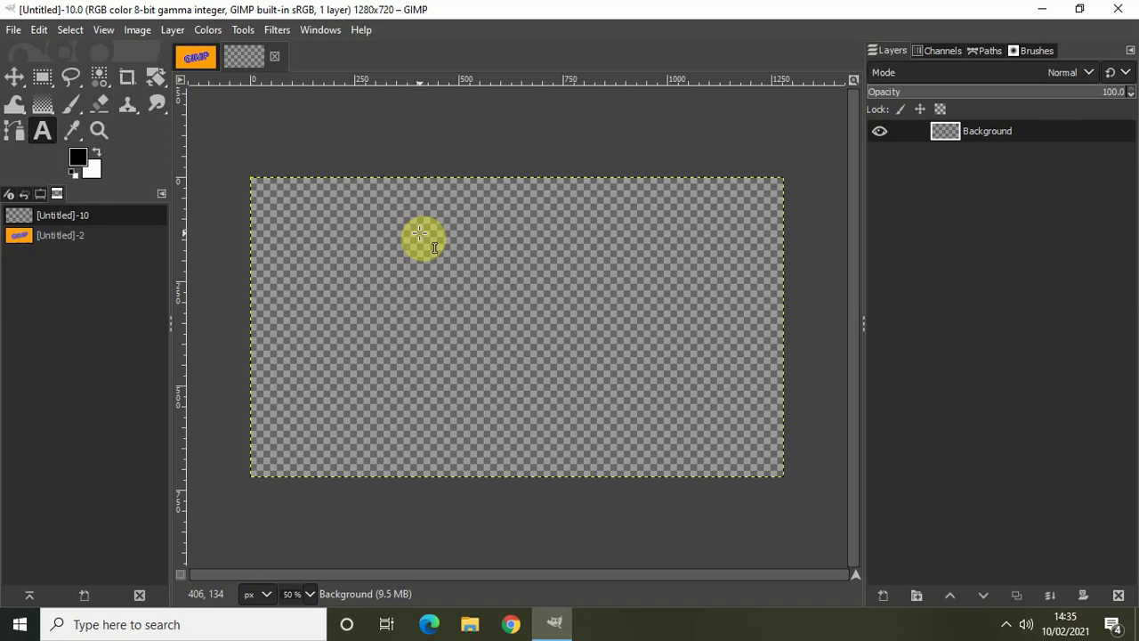
click(196, 63)
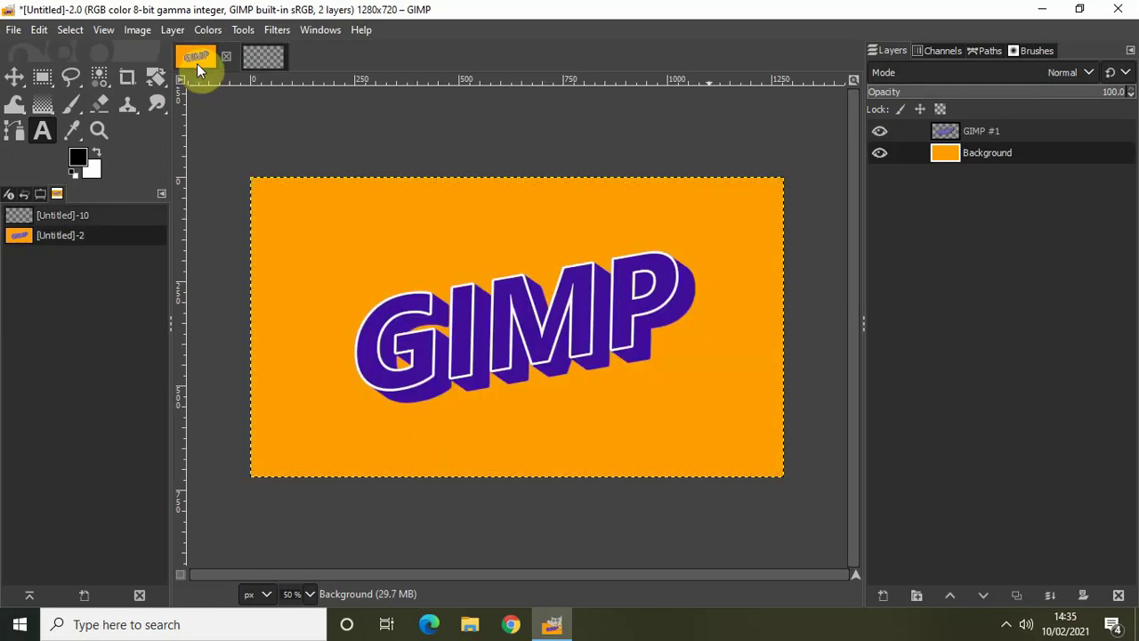
click(260, 62)
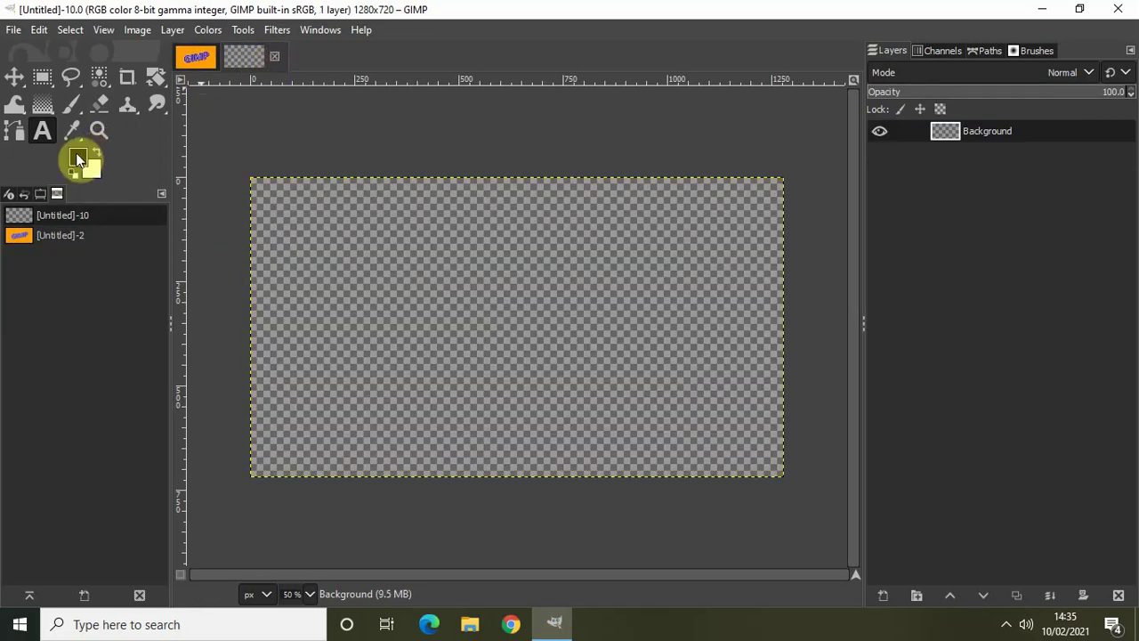
Step: Set the foreground color to ff9f00 and fill the Background layer of the new image with it
click(77, 155)
click(330, 299)
double_click(331, 299)
key(BackSpace)
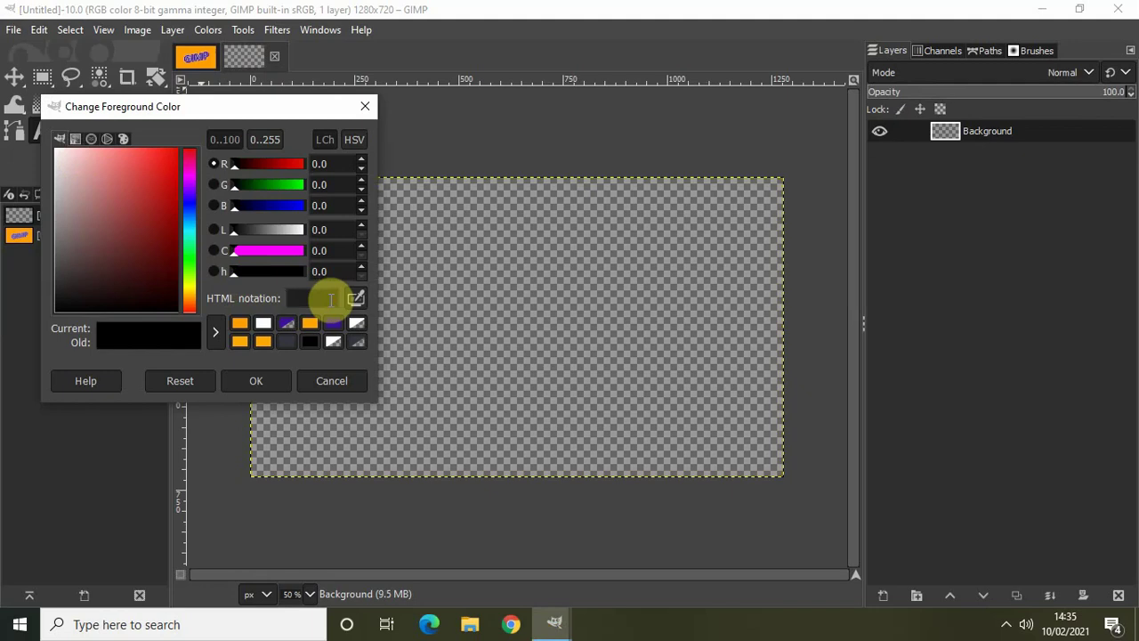
text(ff9f00)
click(253, 383)
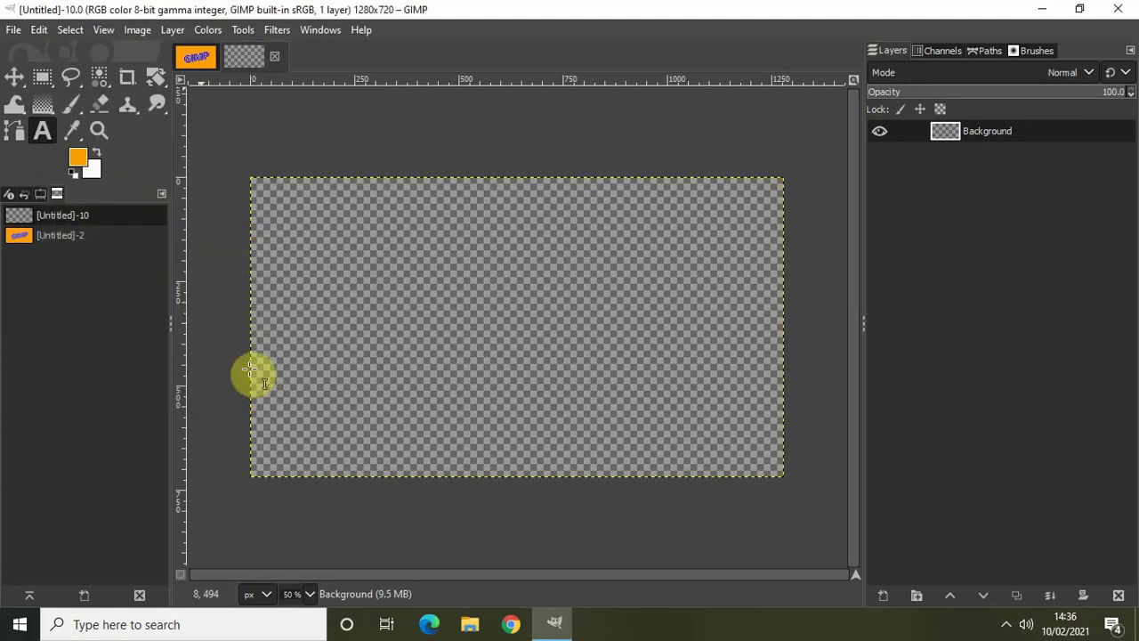
click(38, 31)
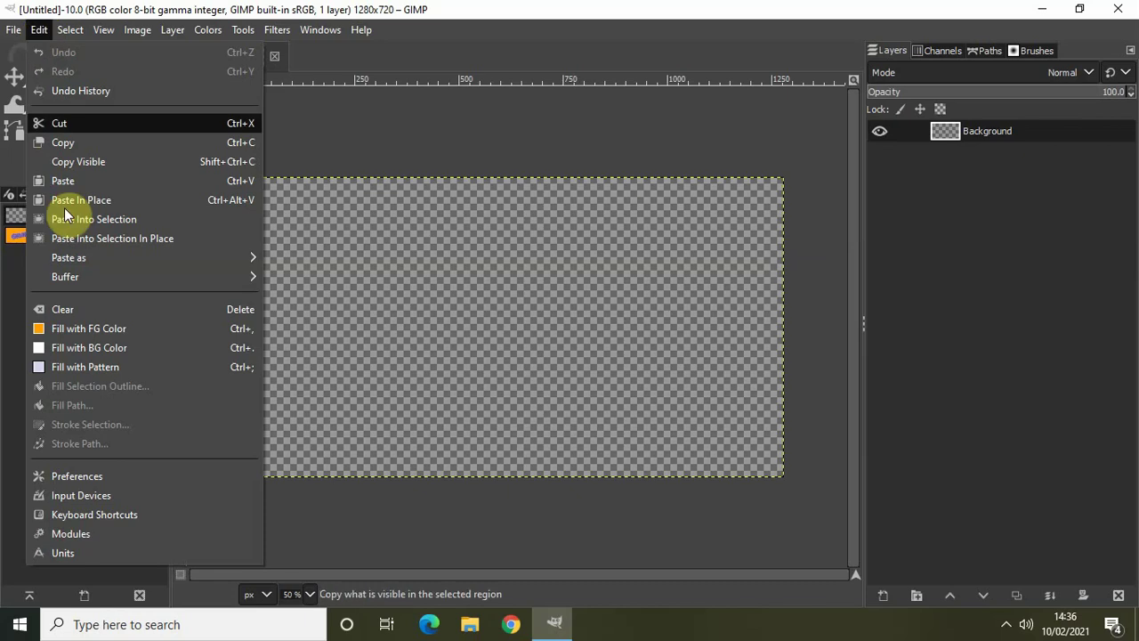
click(118, 329)
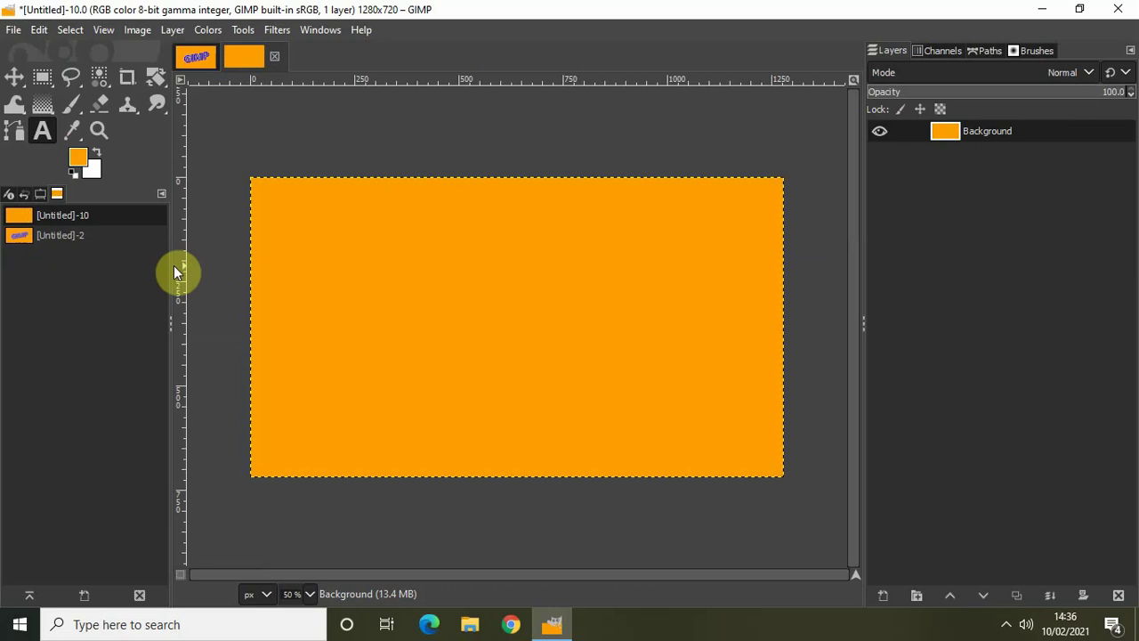
Step: Draw a text box spanning nearly the full width across the middle of the image and enter "GIMP" in capitals
click(38, 134)
drag(259, 239, 771, 386)
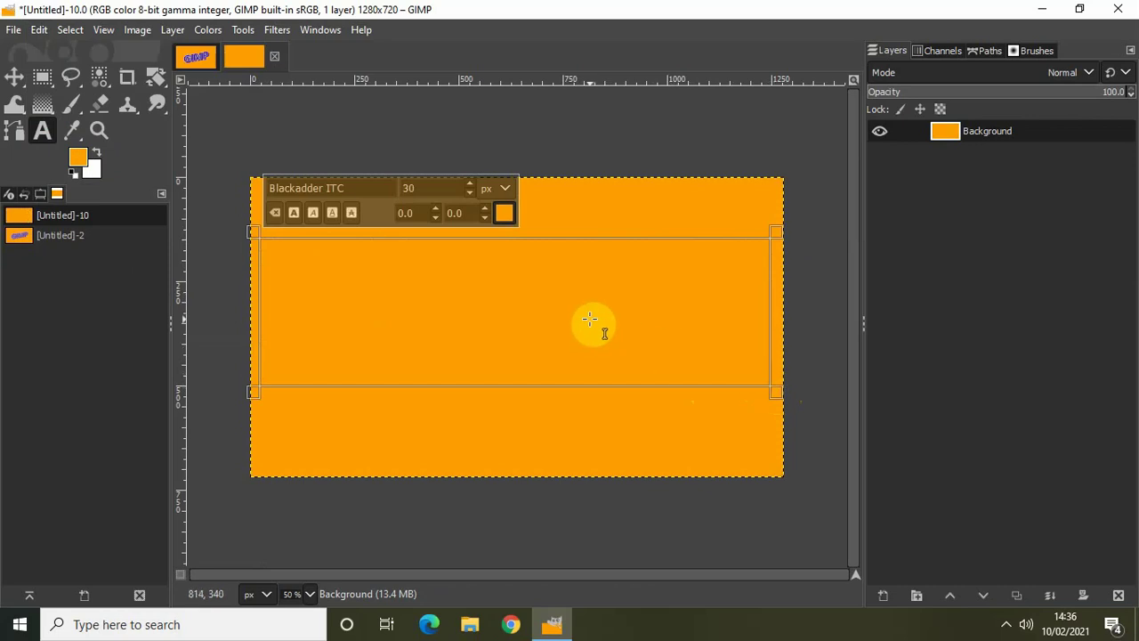
key(Caps_Lock)
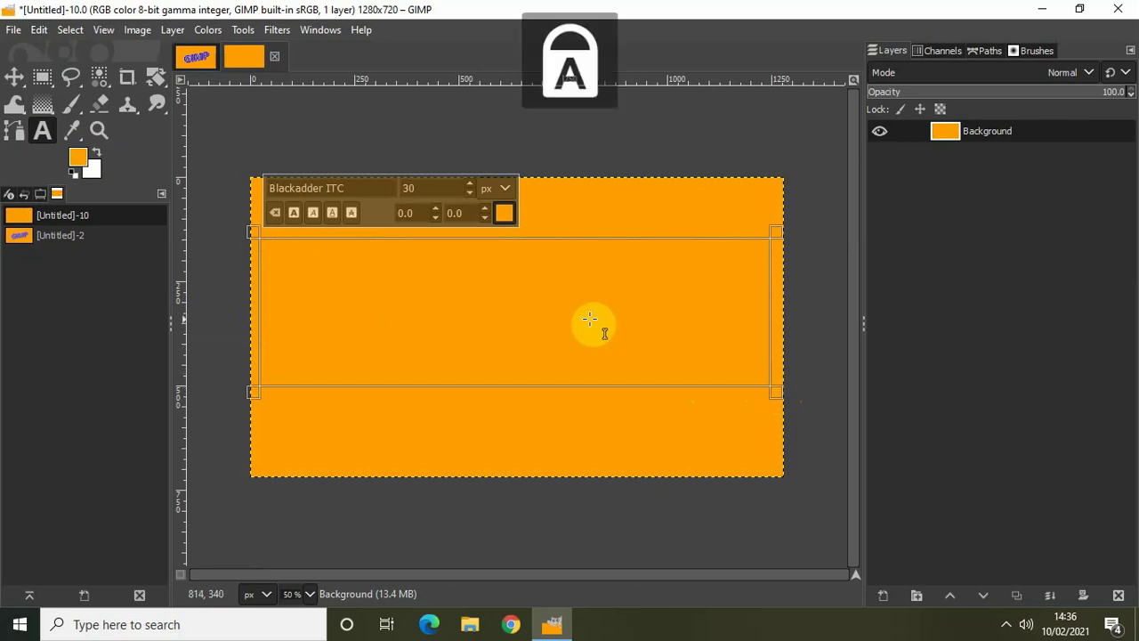
text(GIMP)
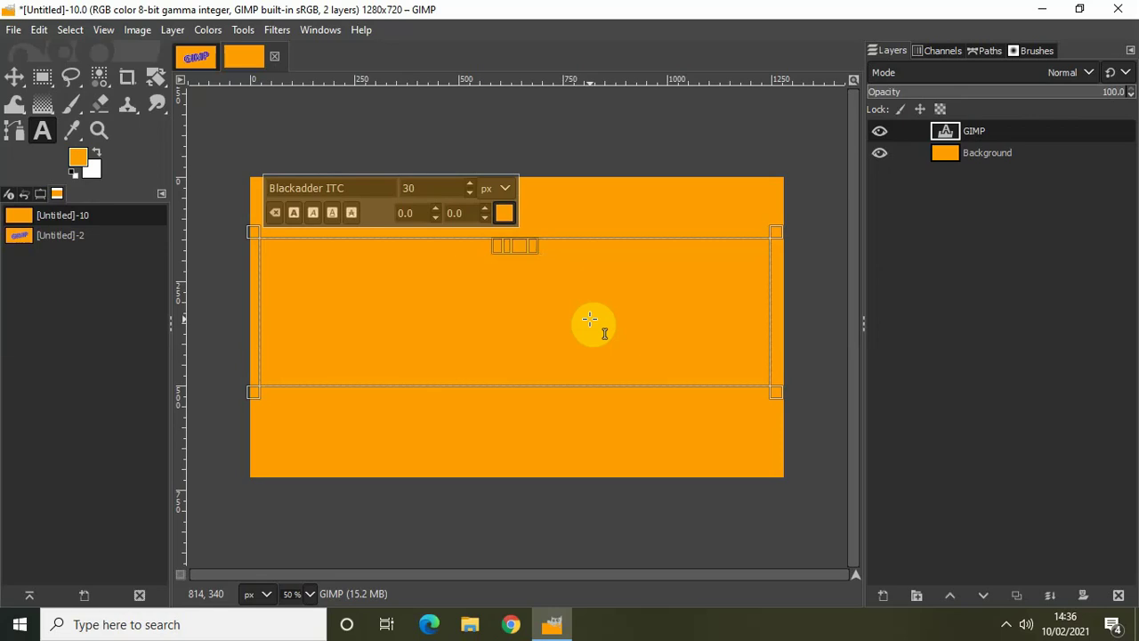
Step: Change the GIMP text's font to Nirmala UI Bold and its size to 300 px
click(365, 185)
key(ctrl+a)
key(BackSpace)
text(N)
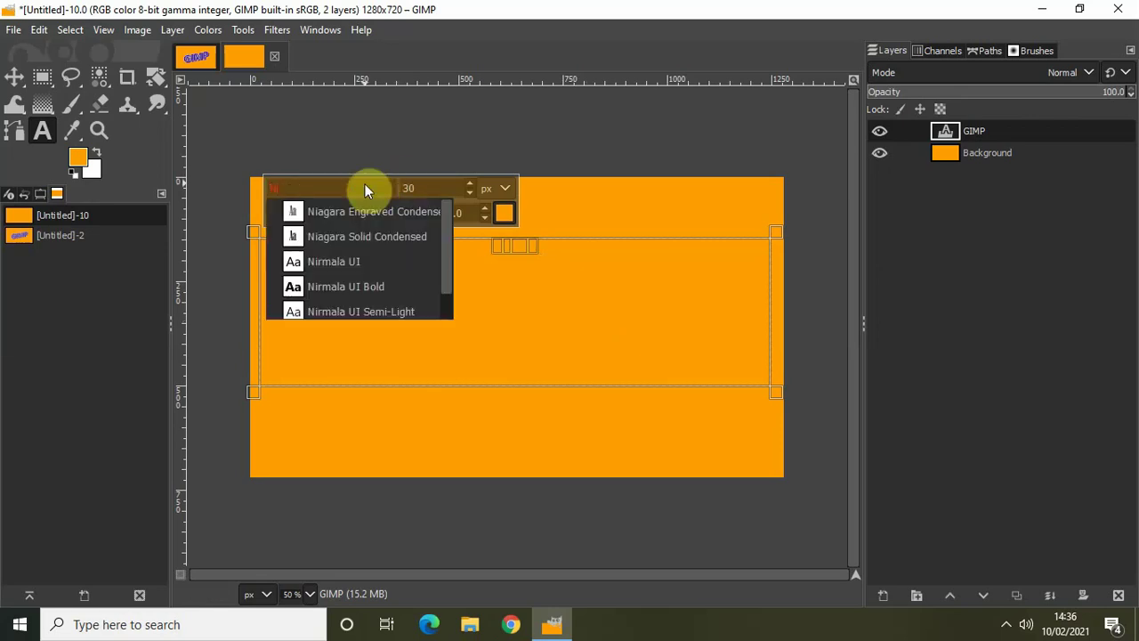
click(331, 286)
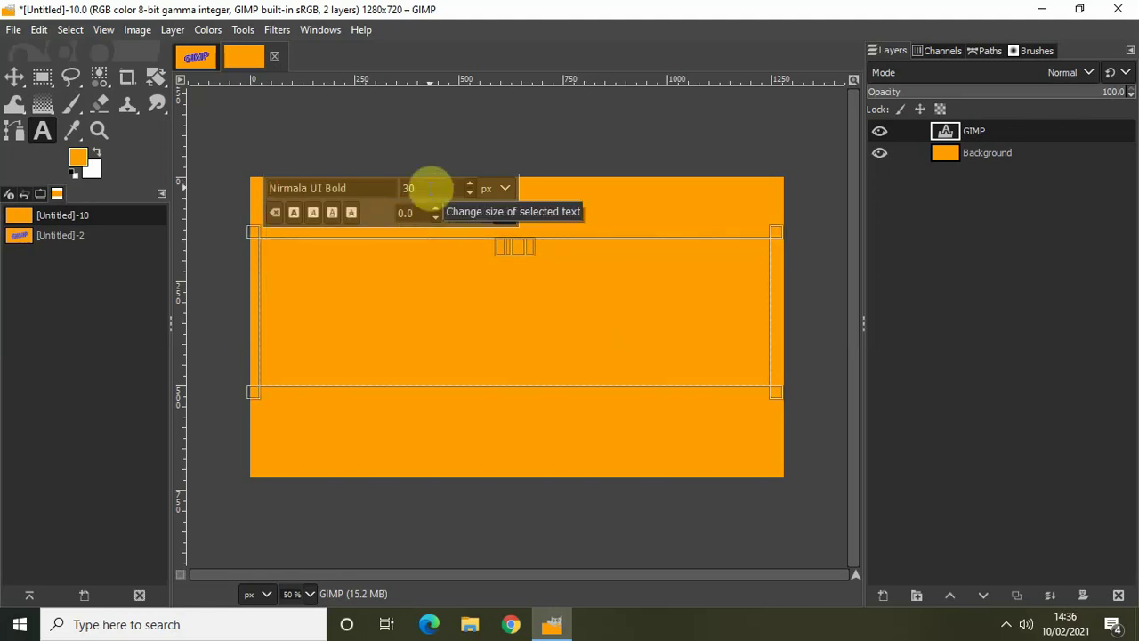
click(430, 187)
text(0)
key(Return)
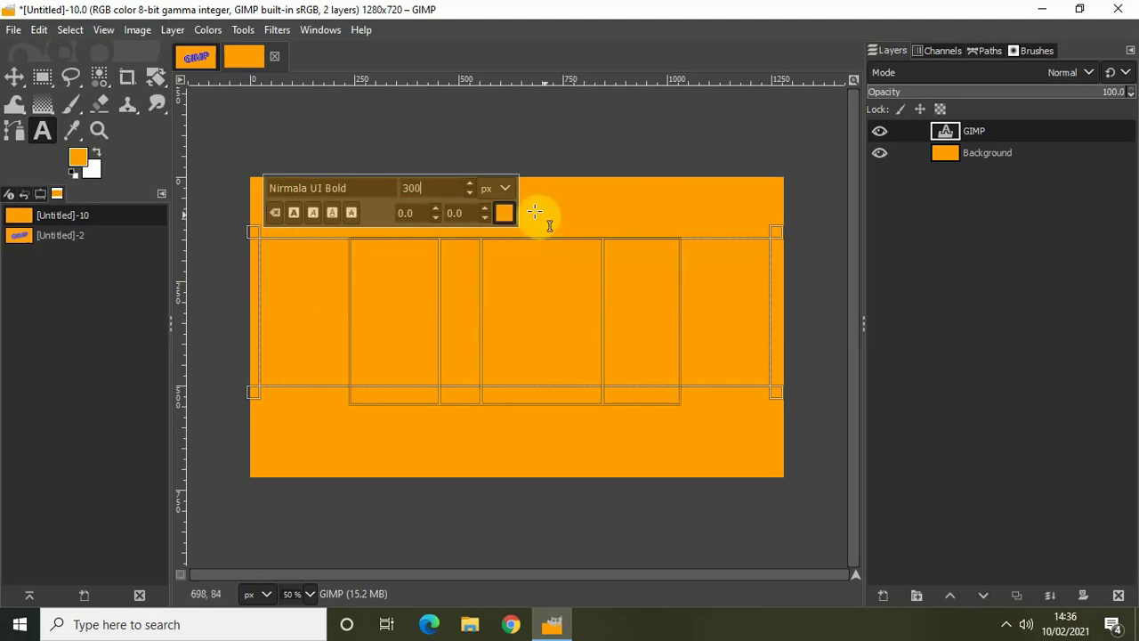
Step: Set the color of the selected GIMP text to 420F9C
click(503, 214)
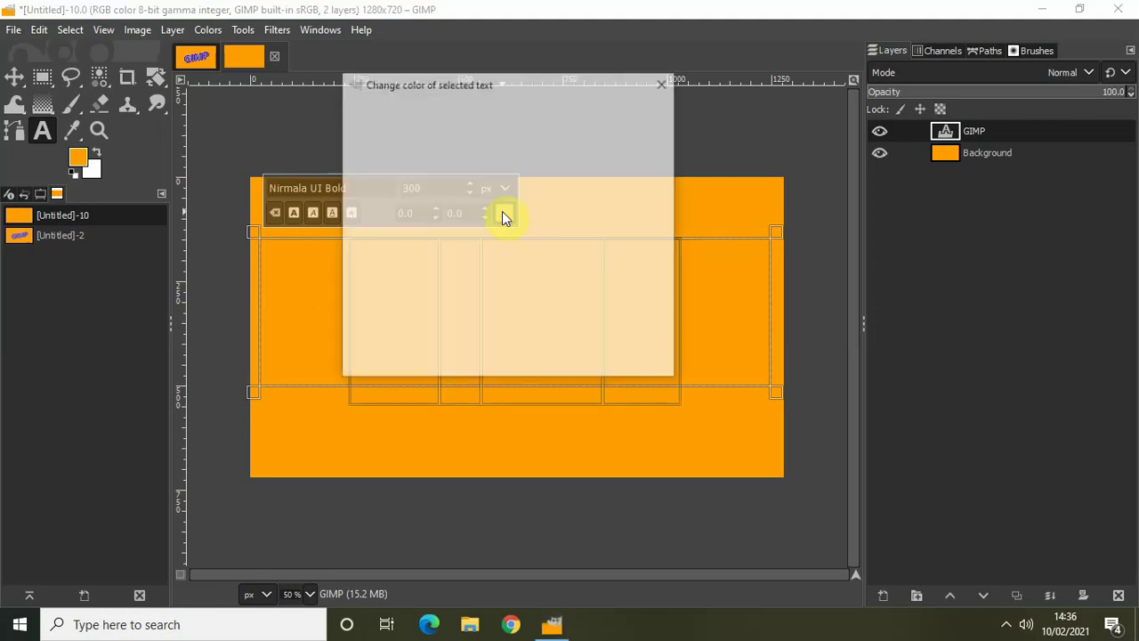
click(626, 276)
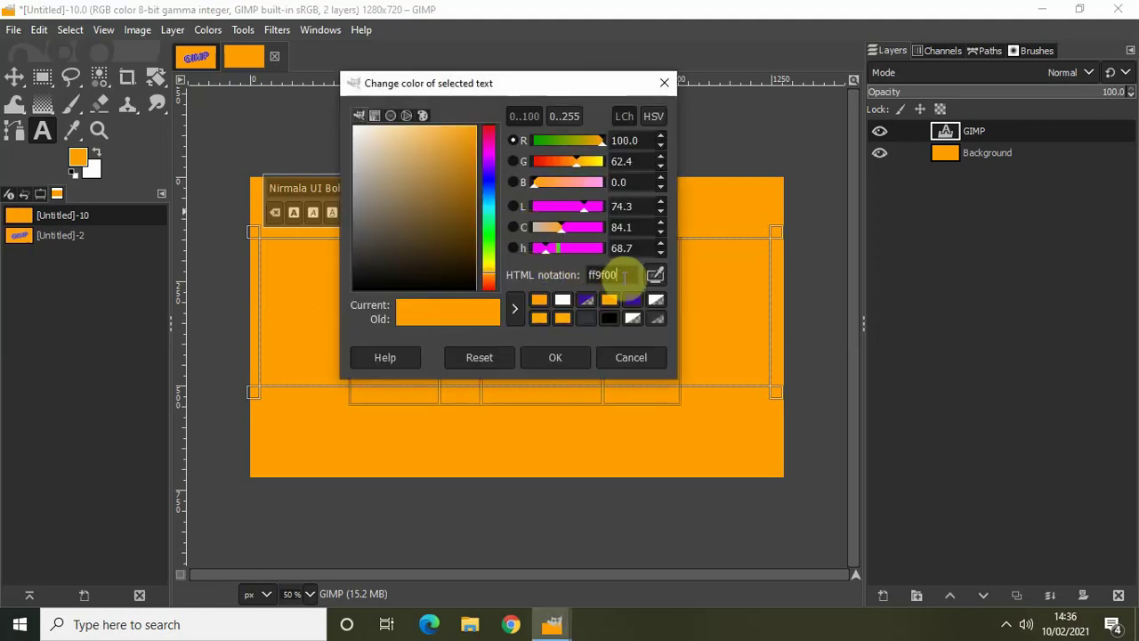
double_click(625, 276)
key(BackSpace)
text(42)
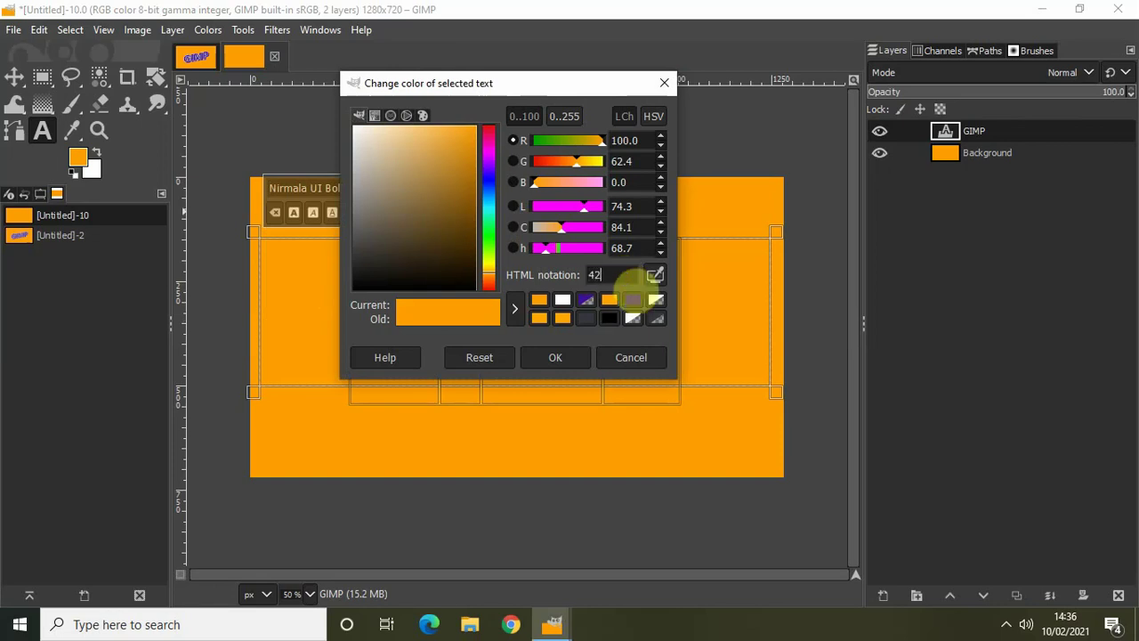
text(0F9C)
click(563, 358)
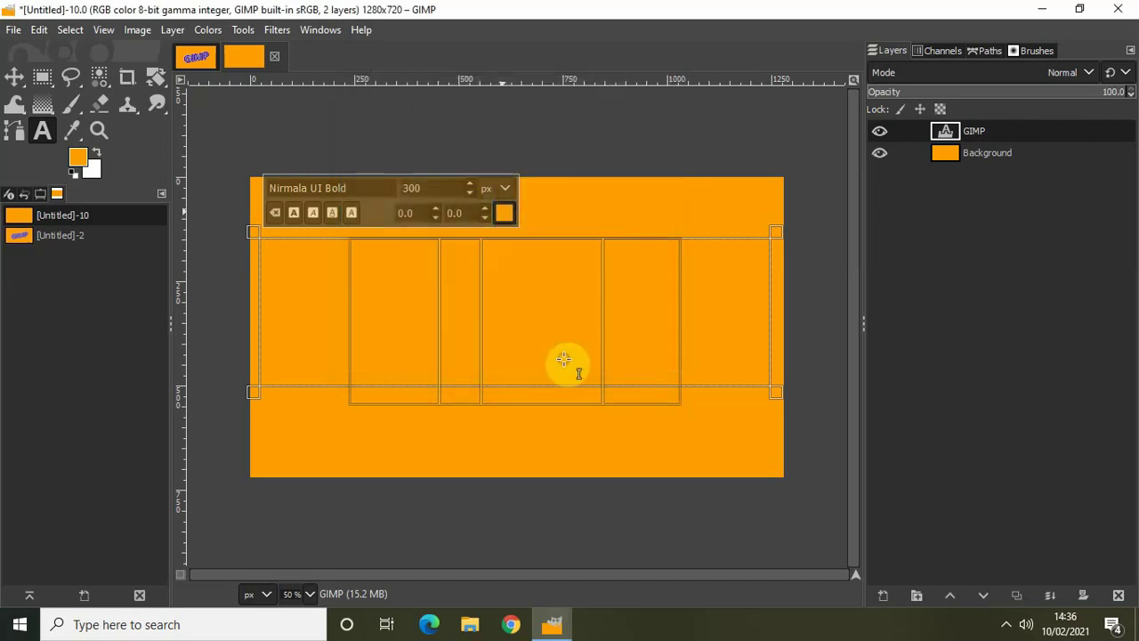
Step: Select all of the GIMP text and make it italic
click(750, 290)
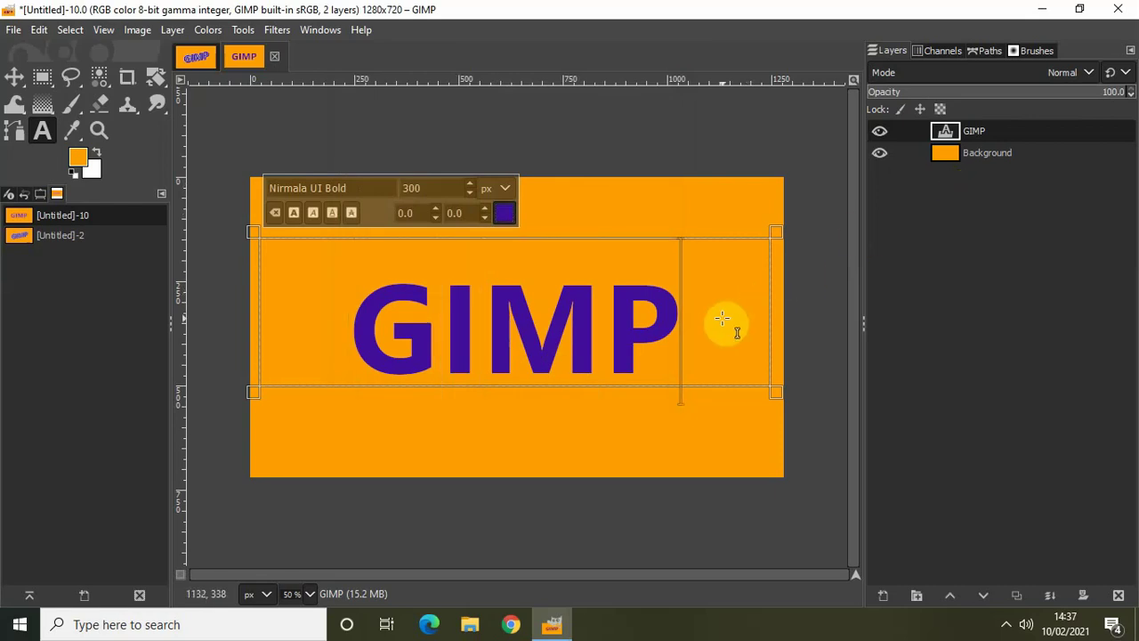
key(ctrl+a)
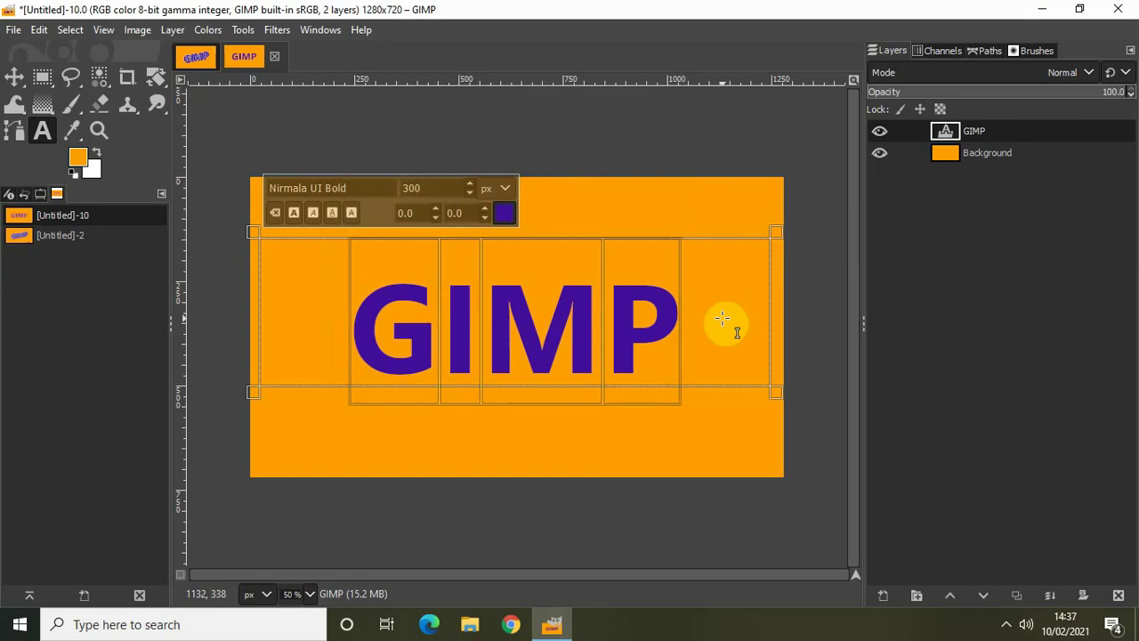
click(311, 217)
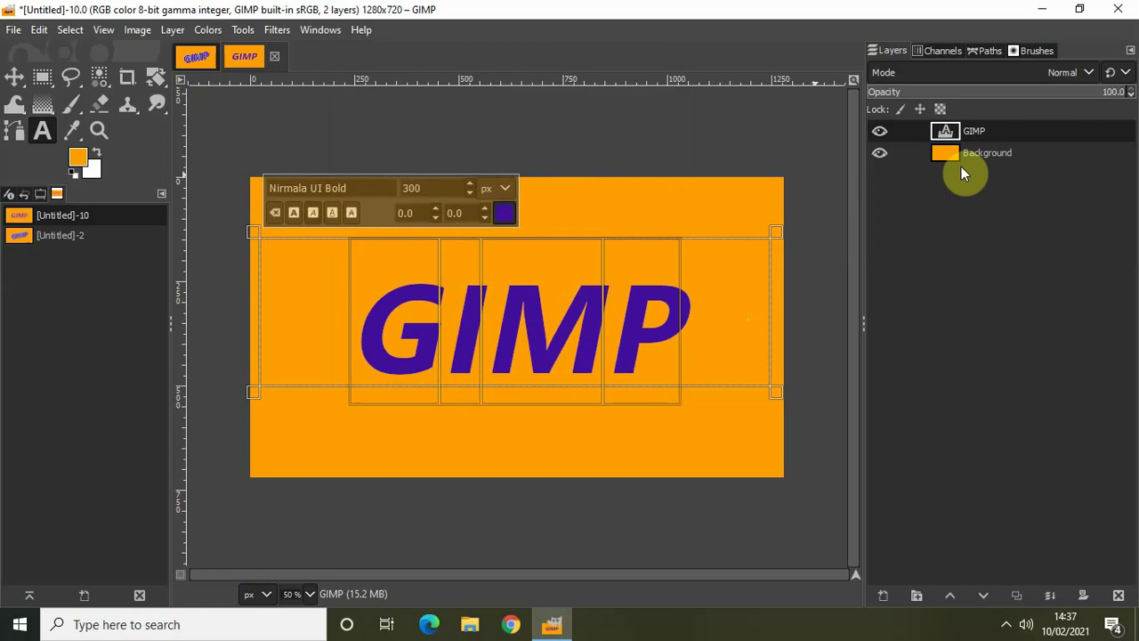
Step: Create a selection from the letter shapes of the GIMP text layer using Alpha to Selection
click(1007, 154)
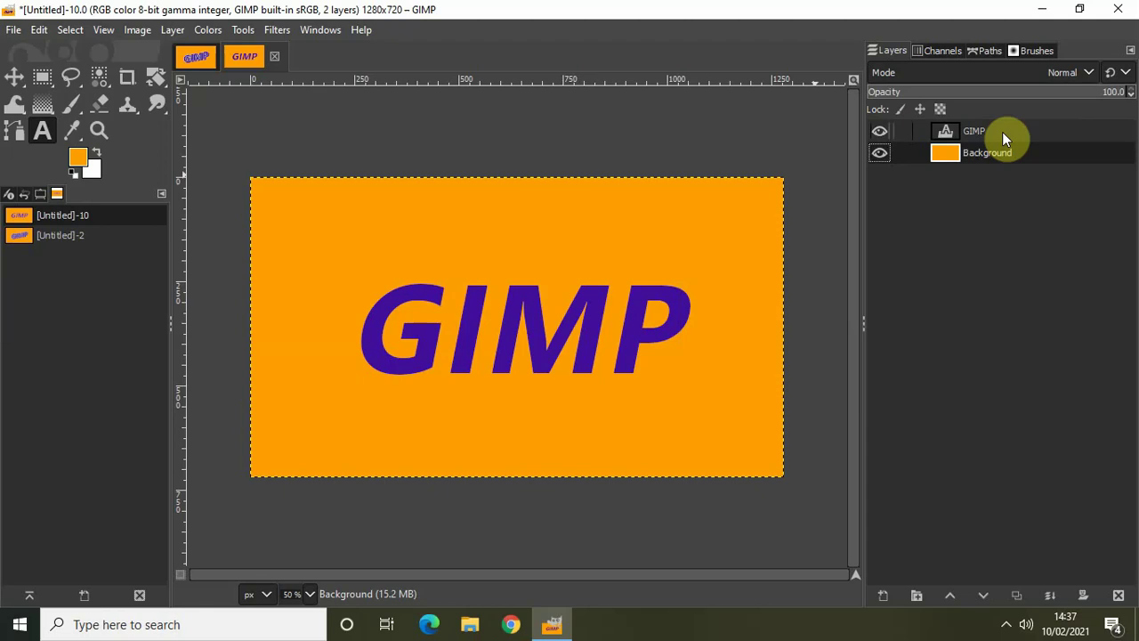
click(1002, 132)
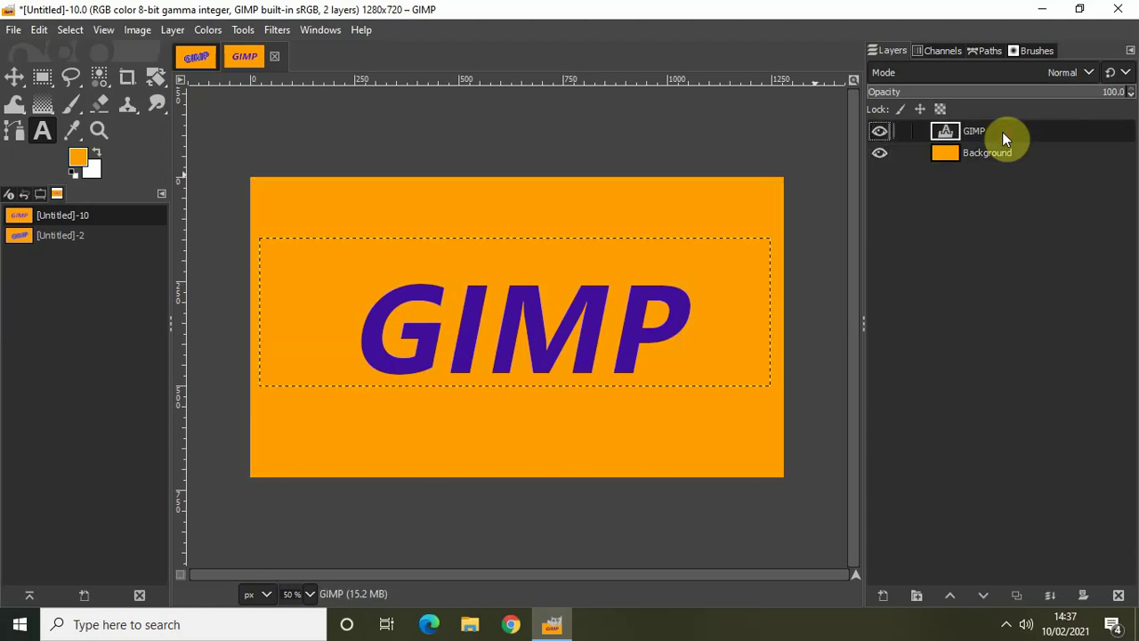
right_click(1002, 131)
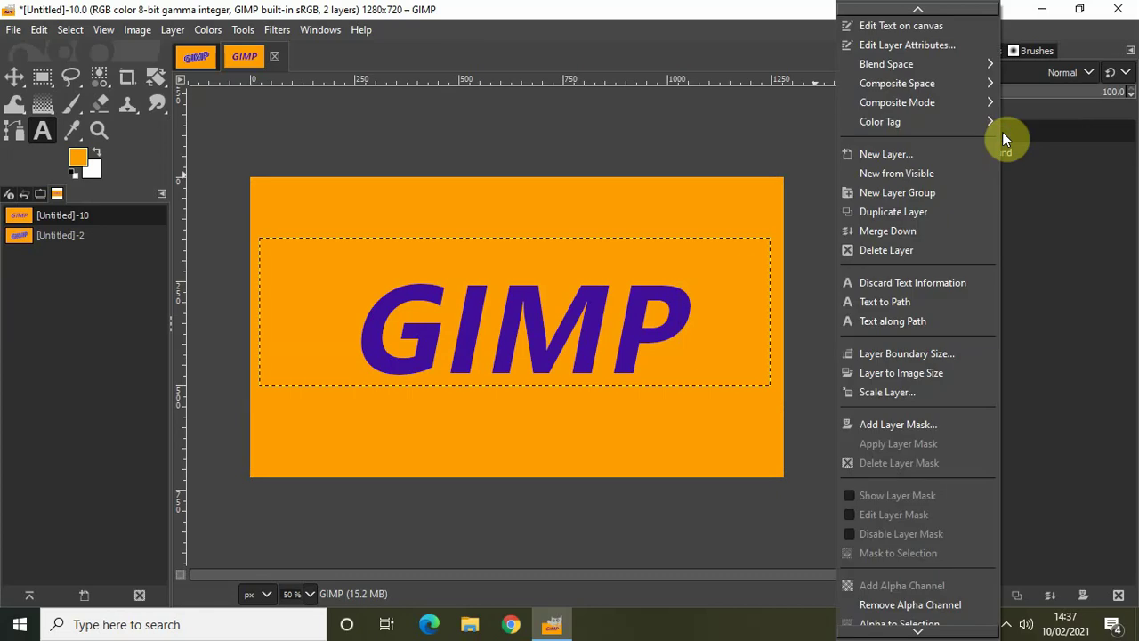
scroll(893, 634, down, 2)
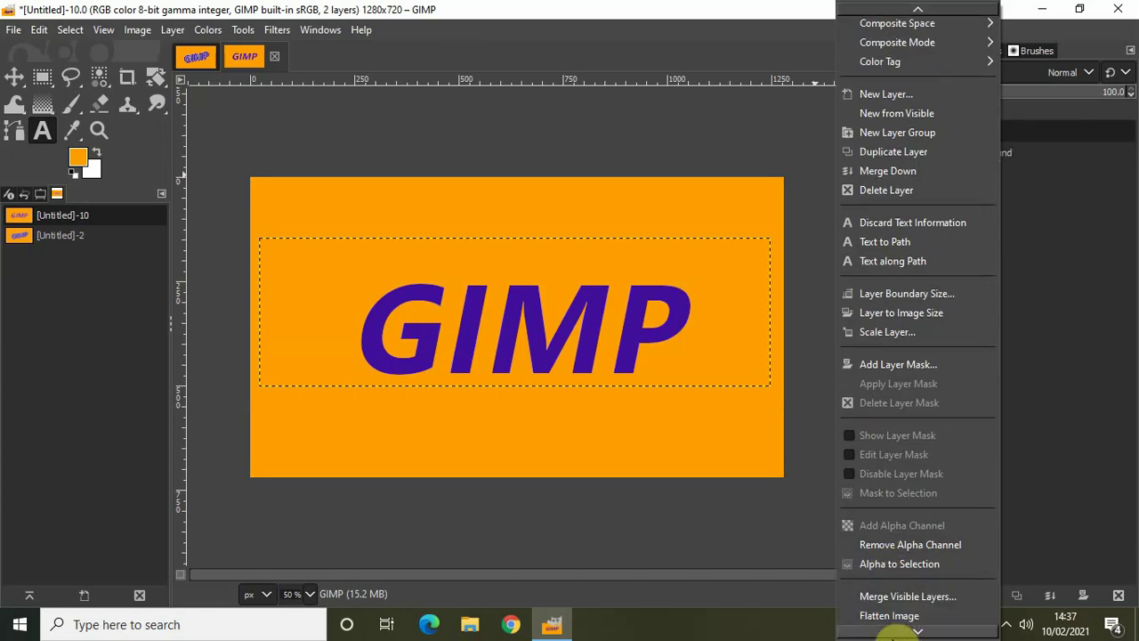
click(895, 566)
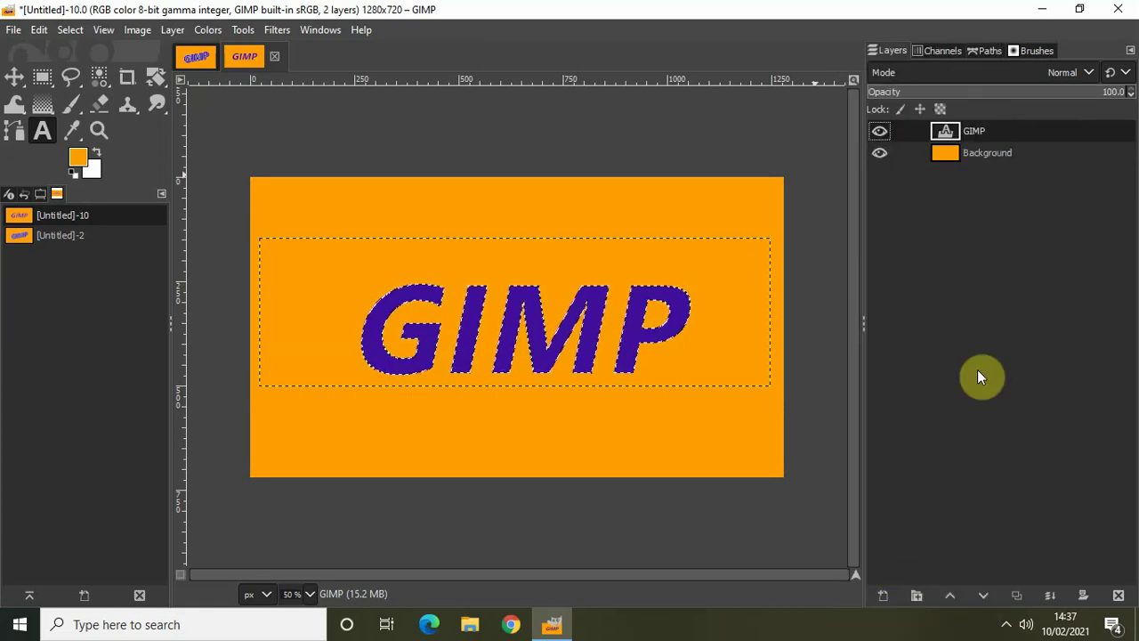
Step: Duplicate the GIMP text layer and grow the letter selection by 5 px
click(1014, 596)
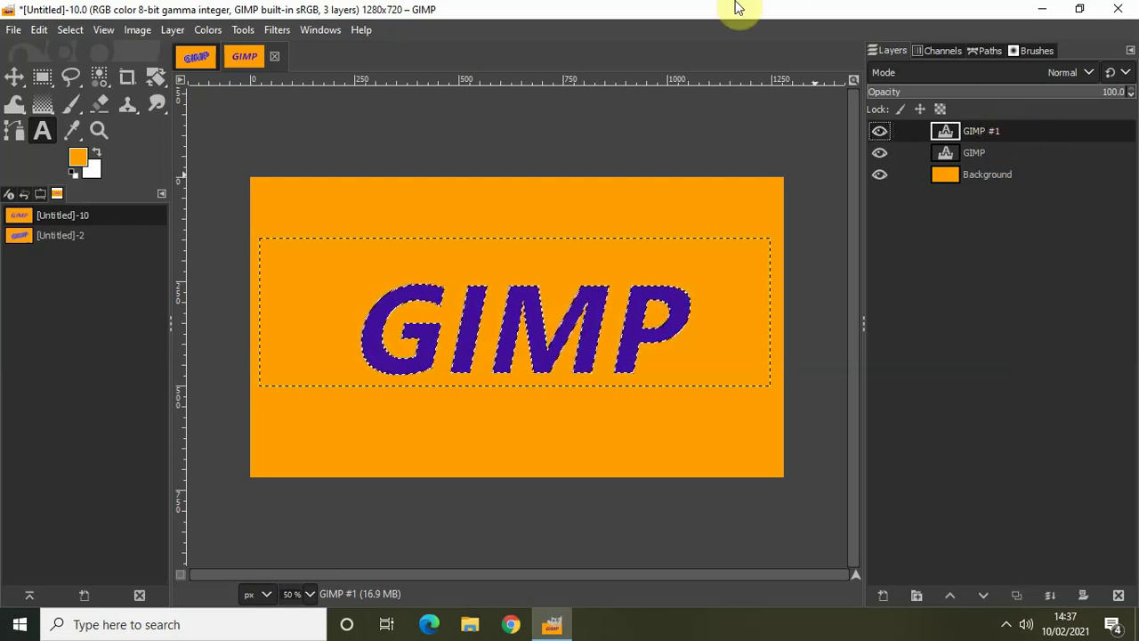
click(71, 31)
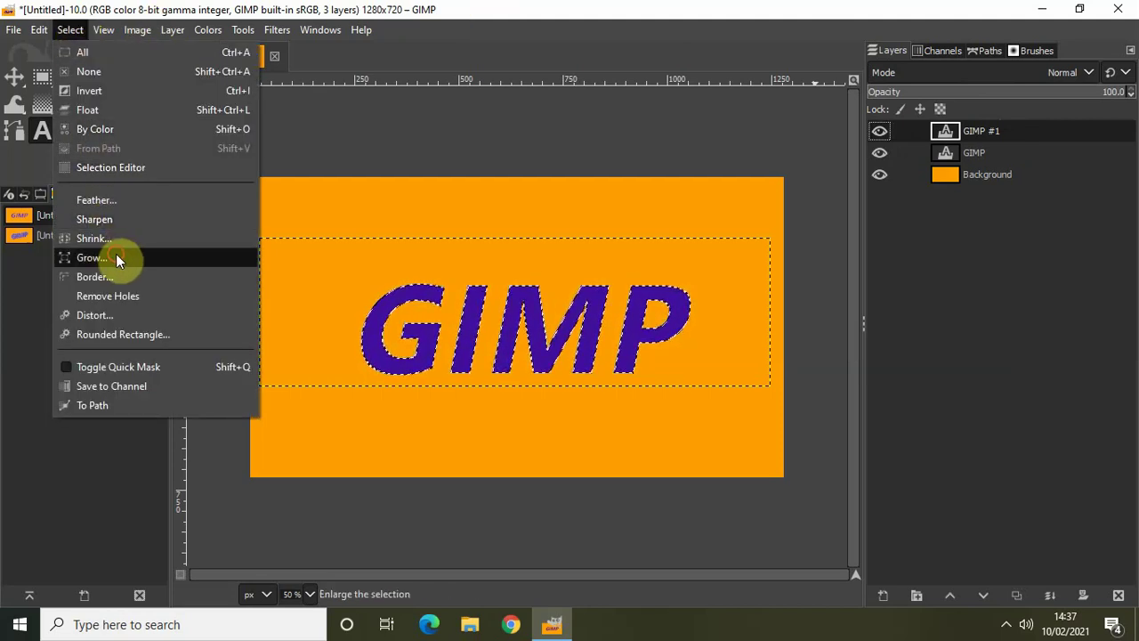
click(92, 257)
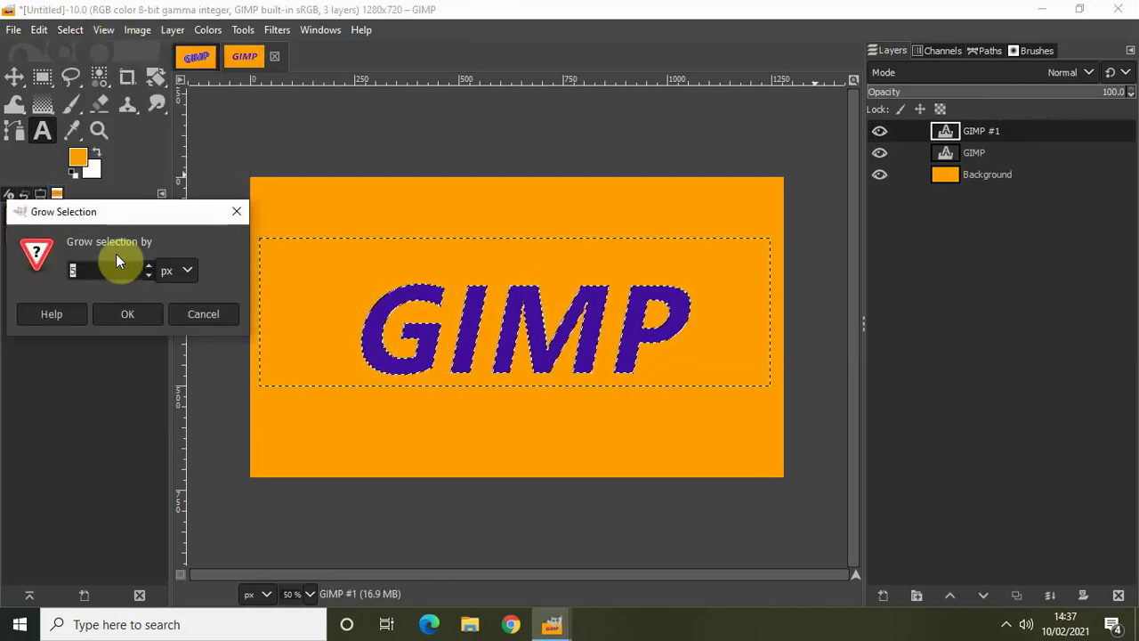
click(110, 274)
click(130, 316)
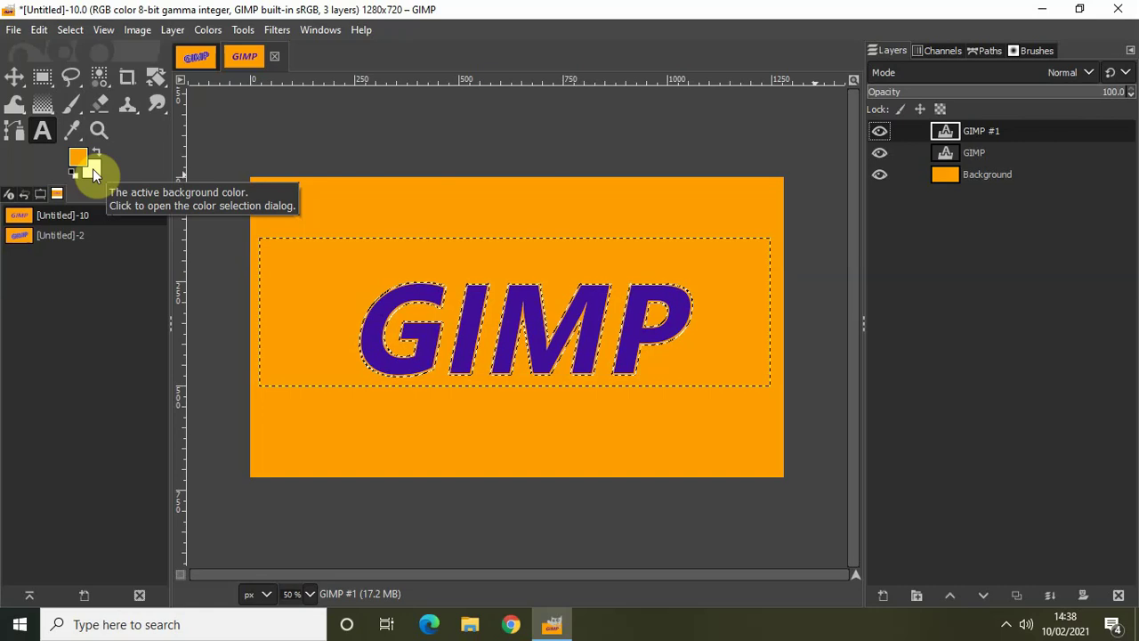
Step: Fill the grown selection on the duplicate layer with the white background color and place that layer below the original GIMP text layer
click(39, 30)
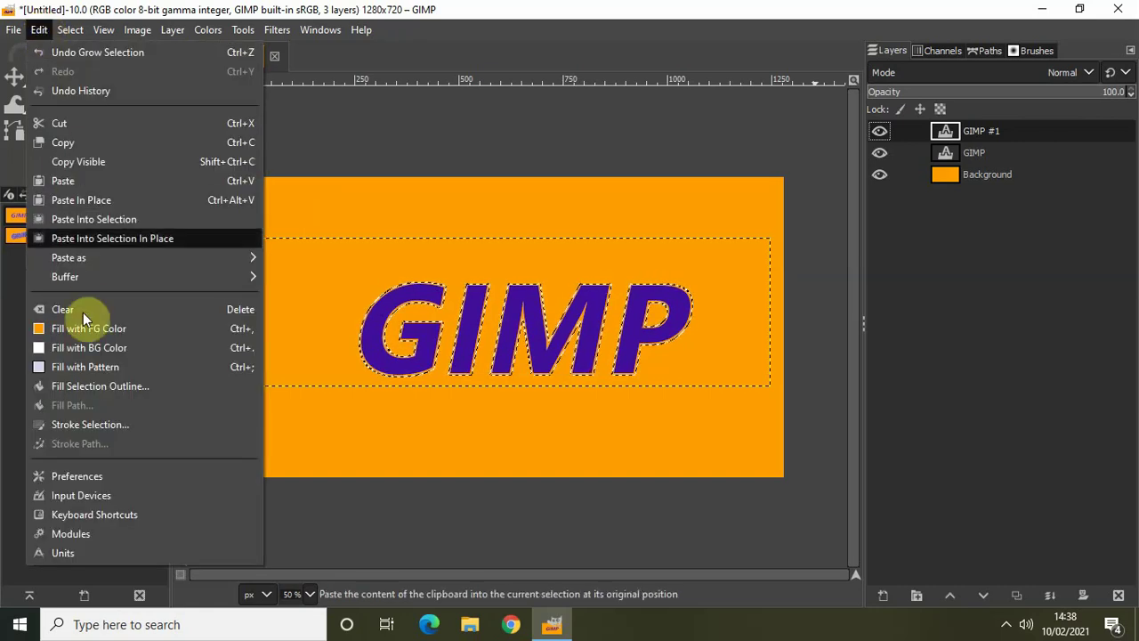
click(84, 348)
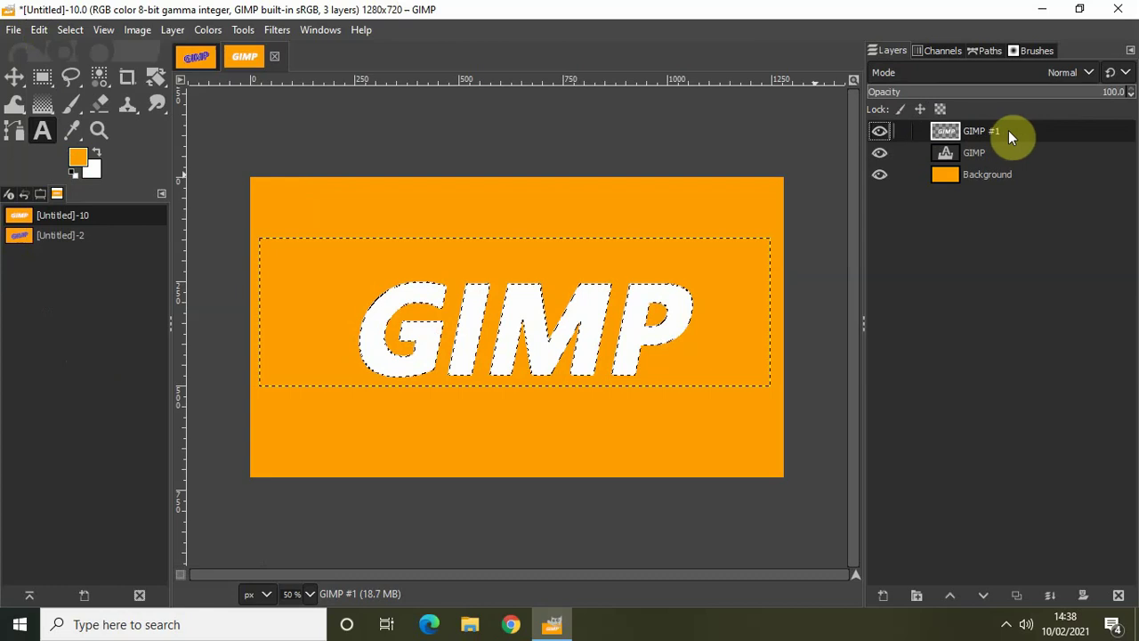
drag(1009, 132, 1010, 167)
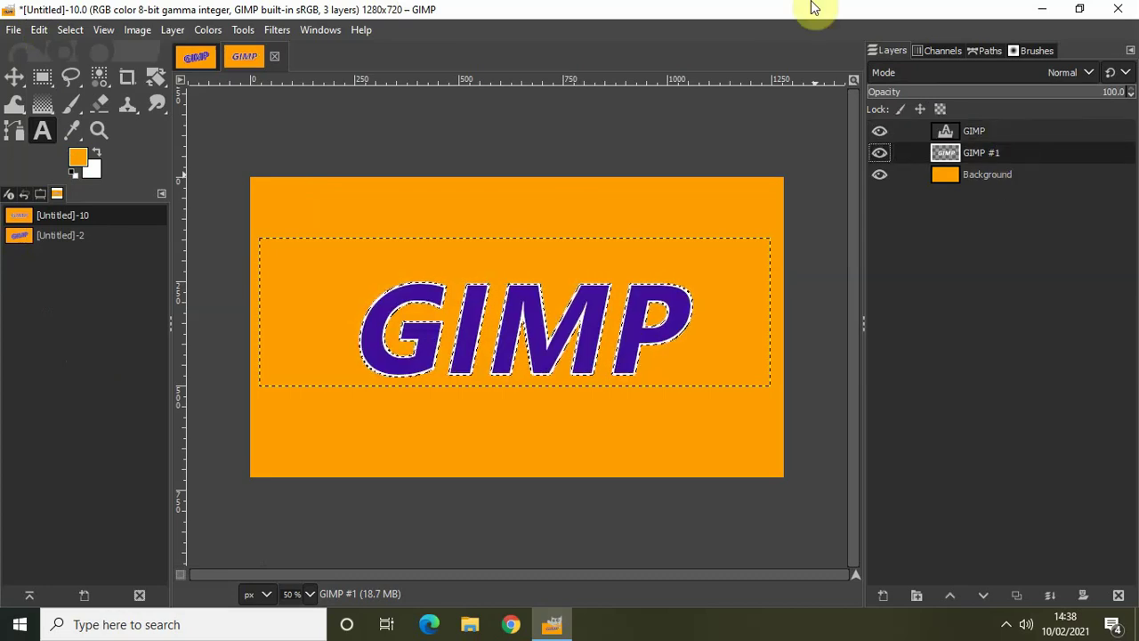
Step: Clear the letter selection and merge the GIMP text layer down onto the white outline layer
click(70, 29)
click(88, 71)
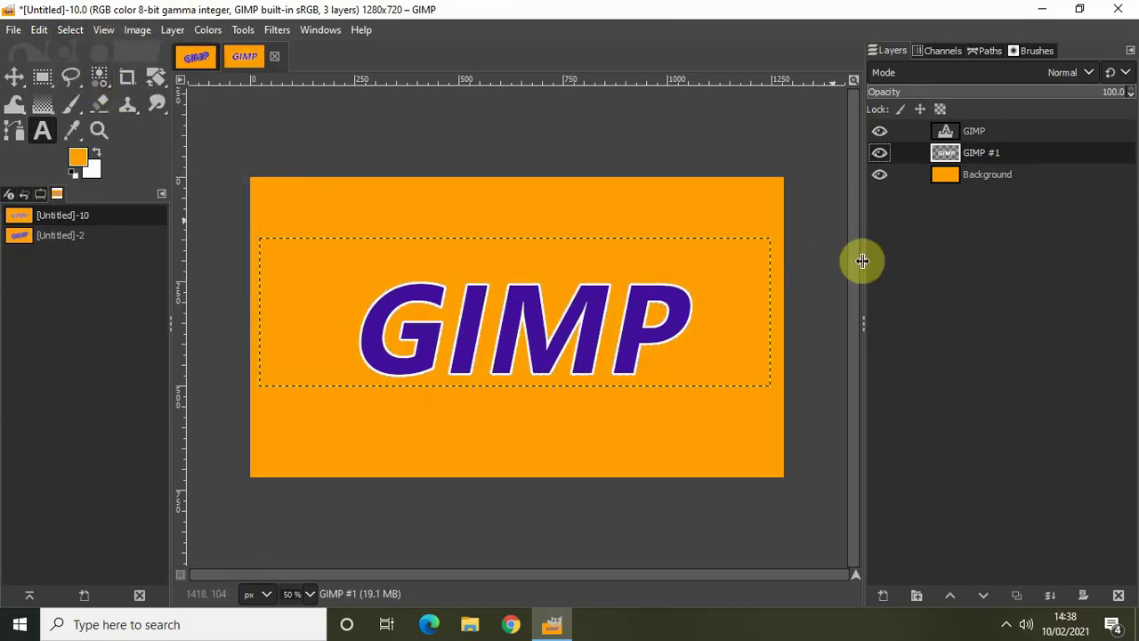
click(996, 132)
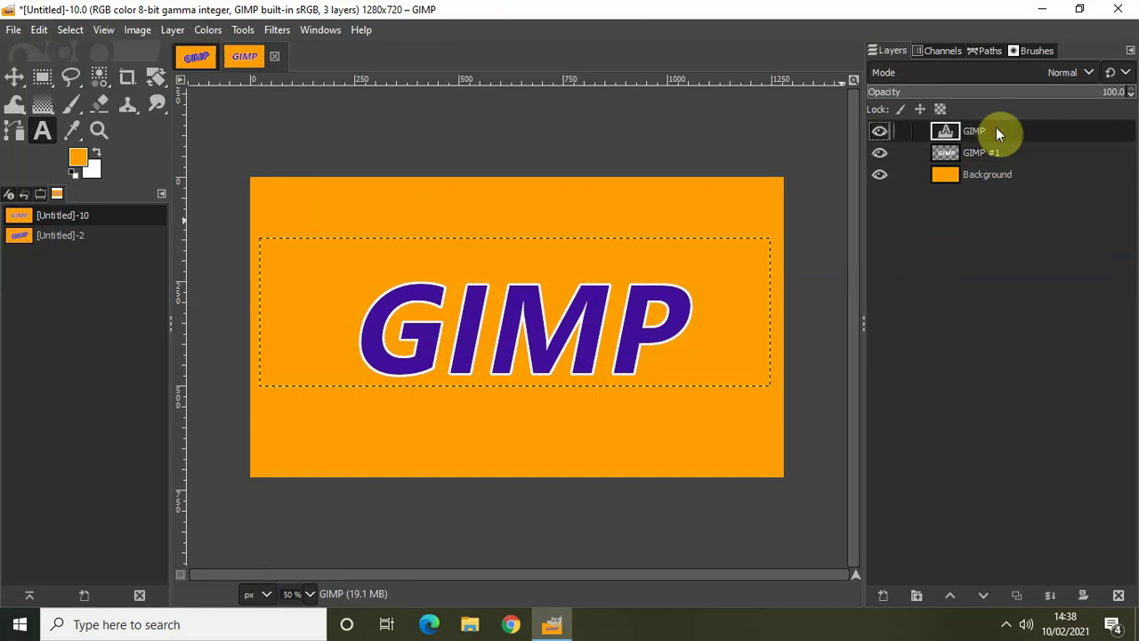
right_click(996, 131)
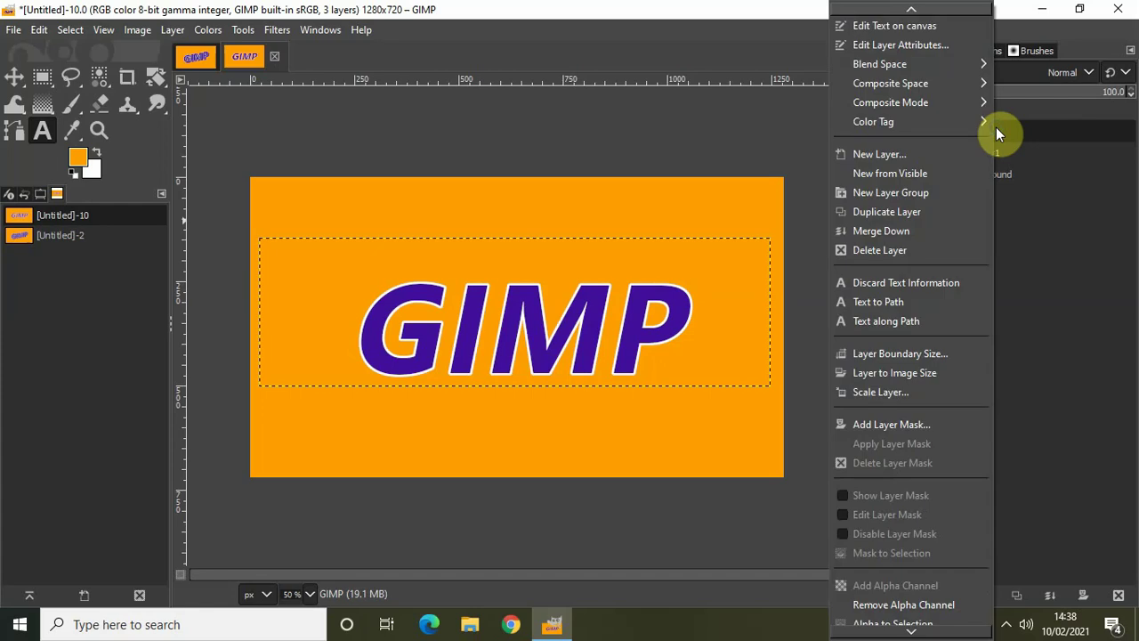
click(922, 230)
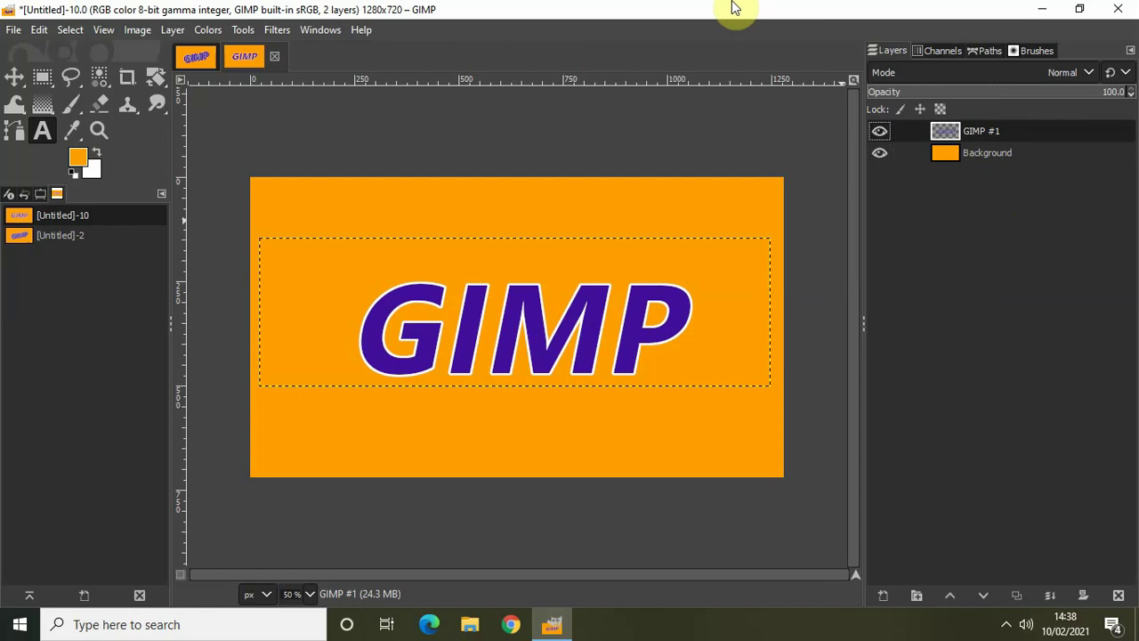
Step: Start the Long Shadow filter on the merged text layer with shadow color 420F9C and length 50
click(271, 29)
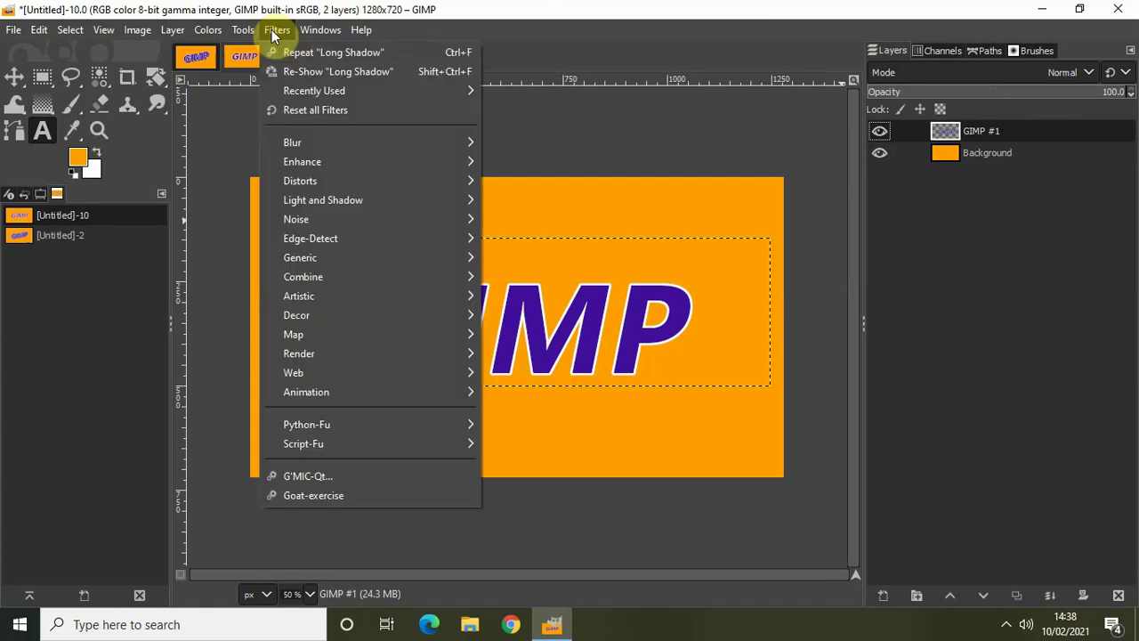
mouse_move(368, 203)
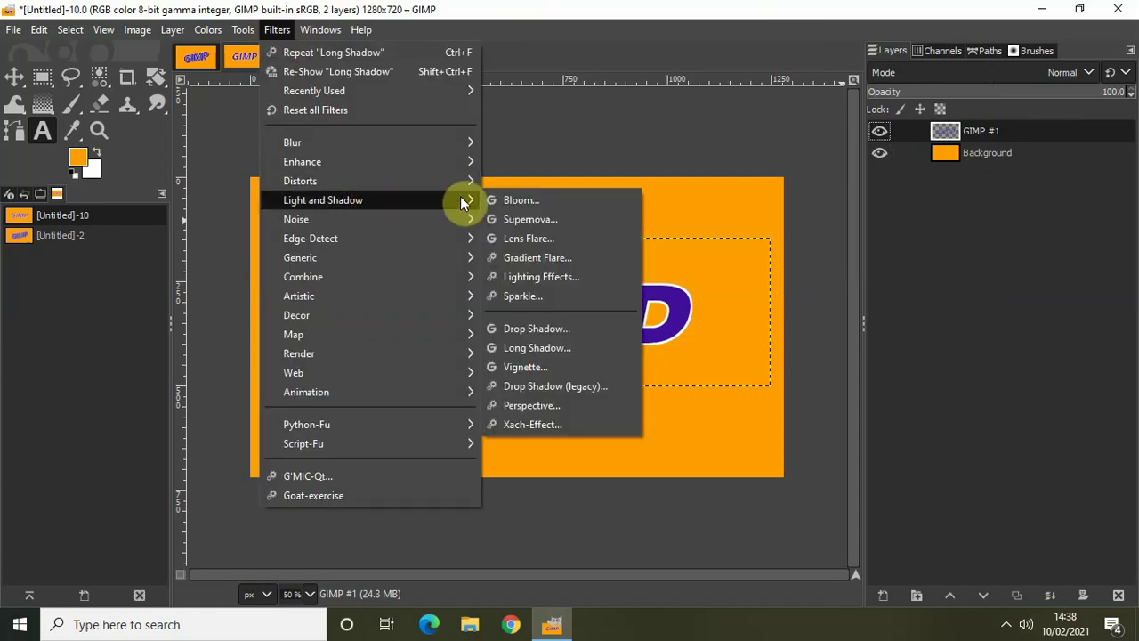
click(573, 347)
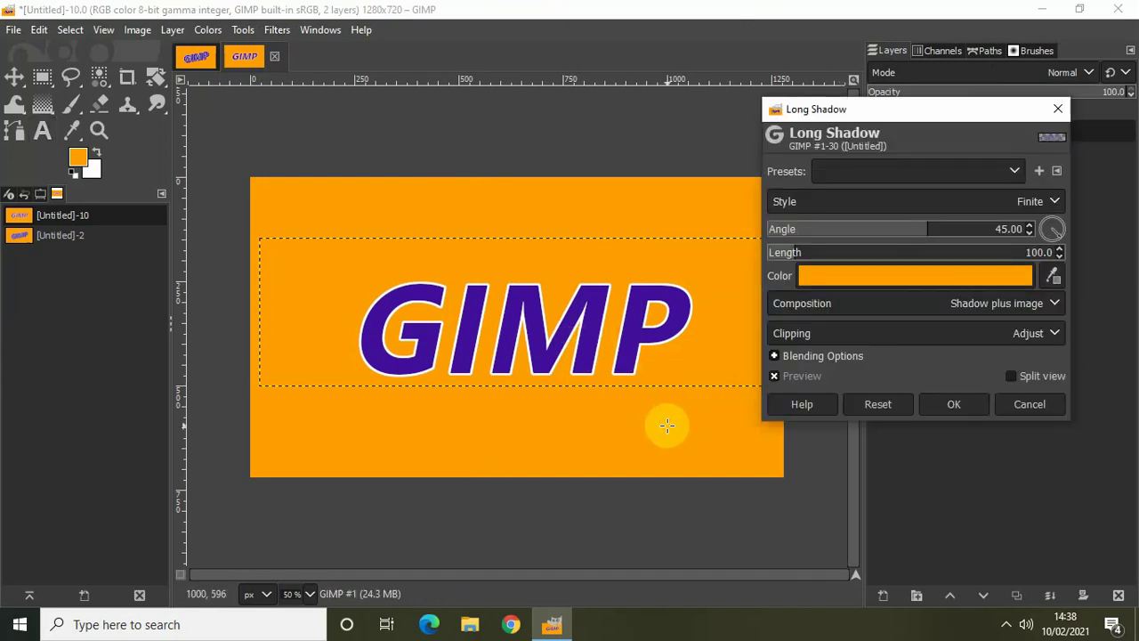
click(852, 272)
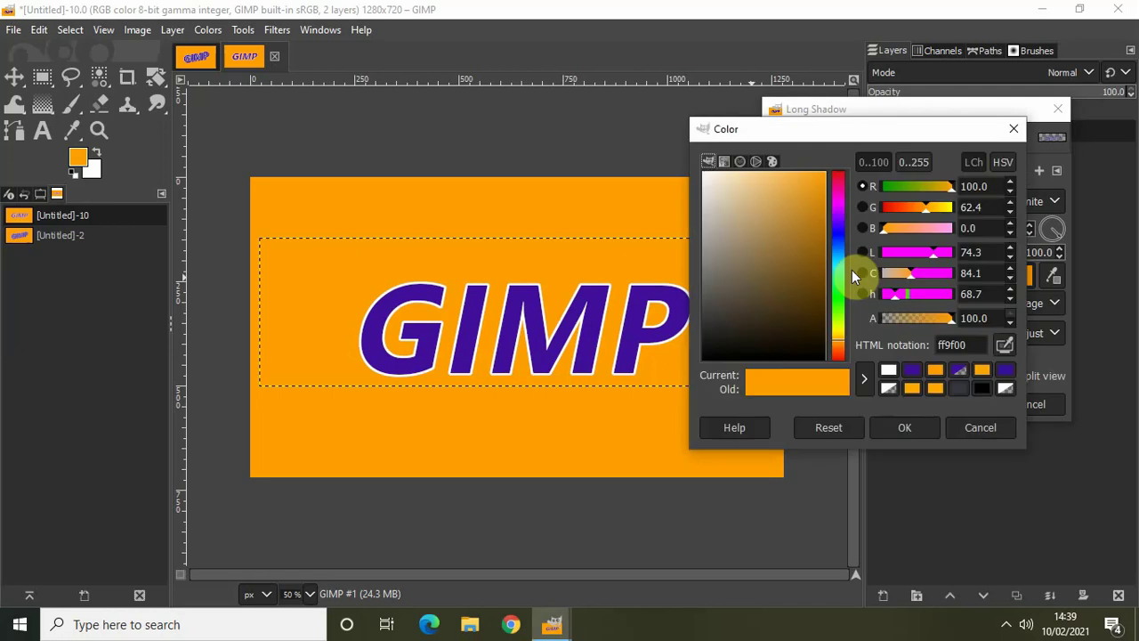
click(978, 344)
double_click(978, 345)
key(BackSpace)
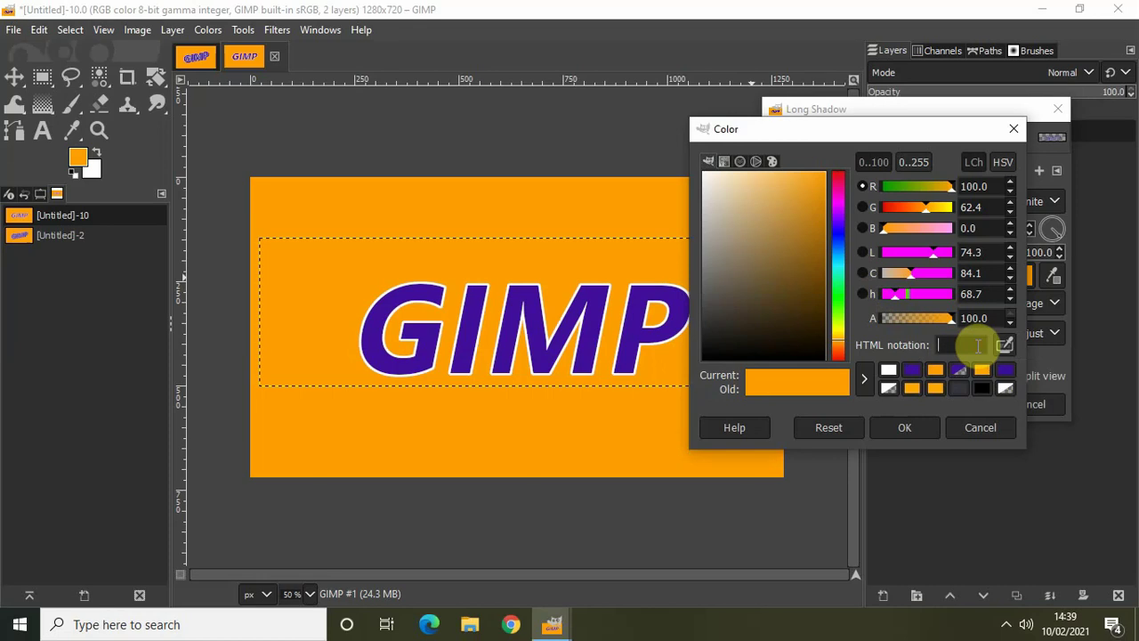
text(42)
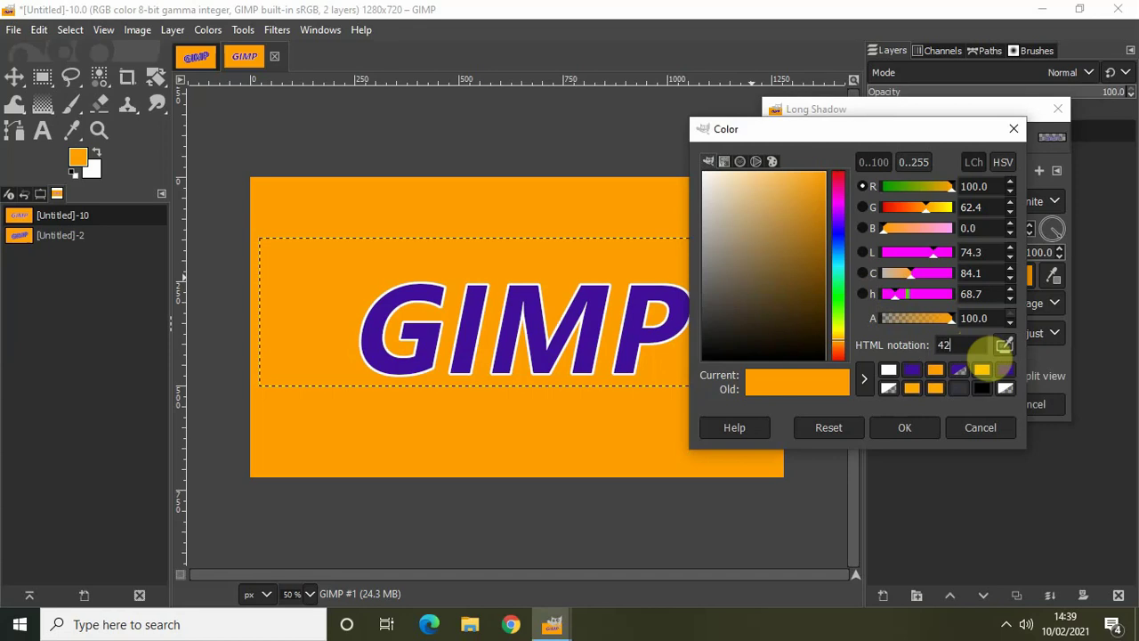
text(0F9C)
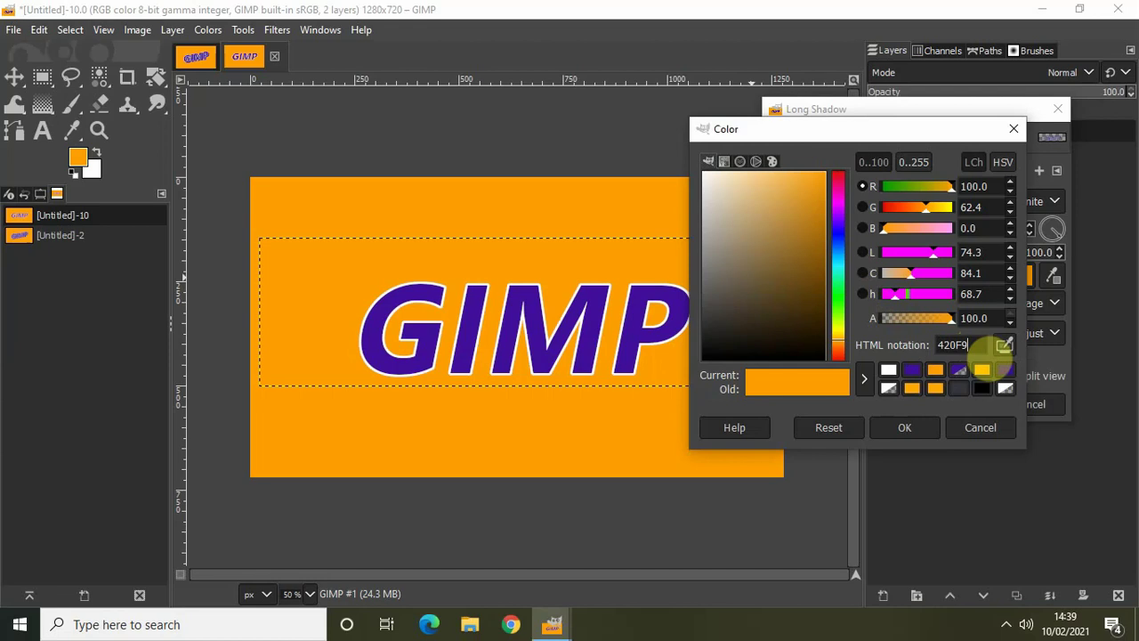
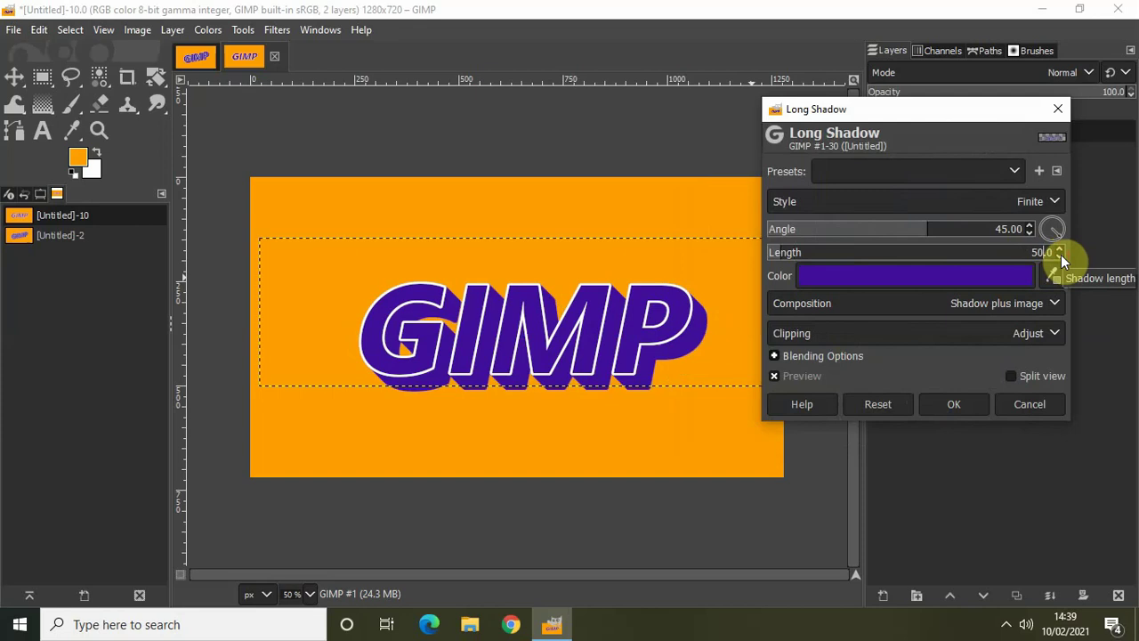
Step: Preview the Infinite, Fading and Fading (fixed length) shadow styles, and return the style to Finite
click(946, 203)
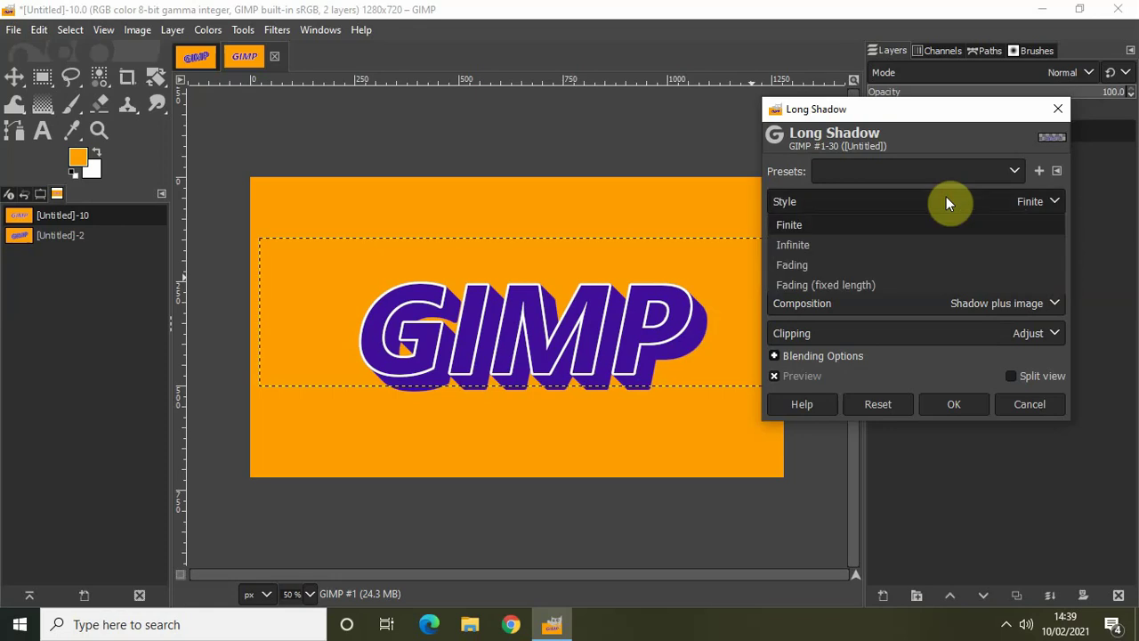
click(834, 244)
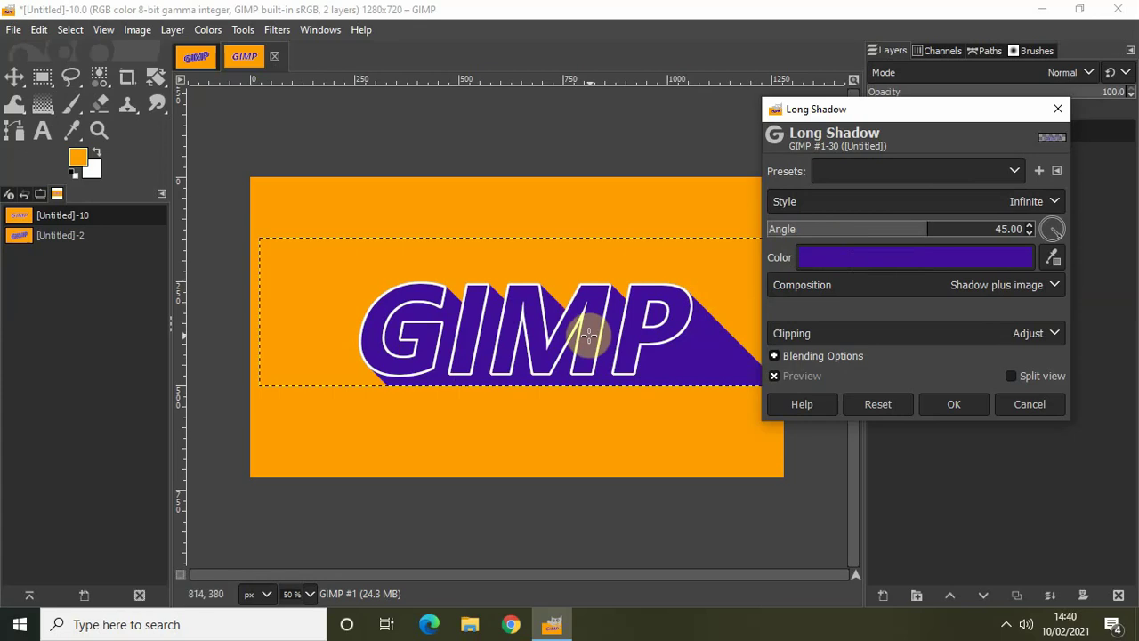
drag(874, 108, 935, 112)
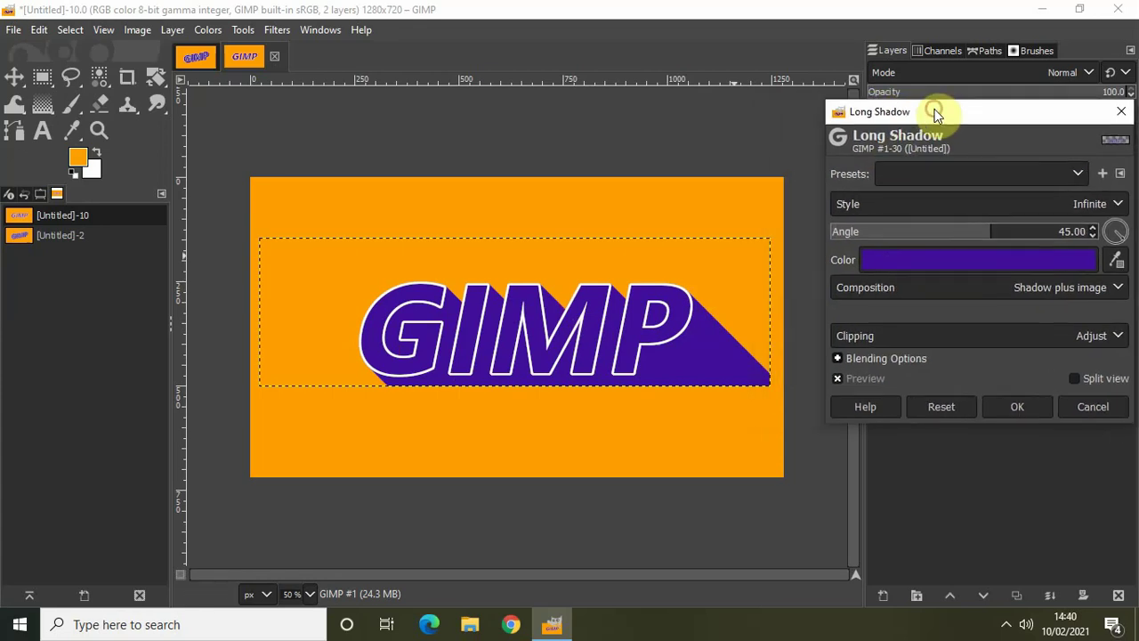
click(932, 201)
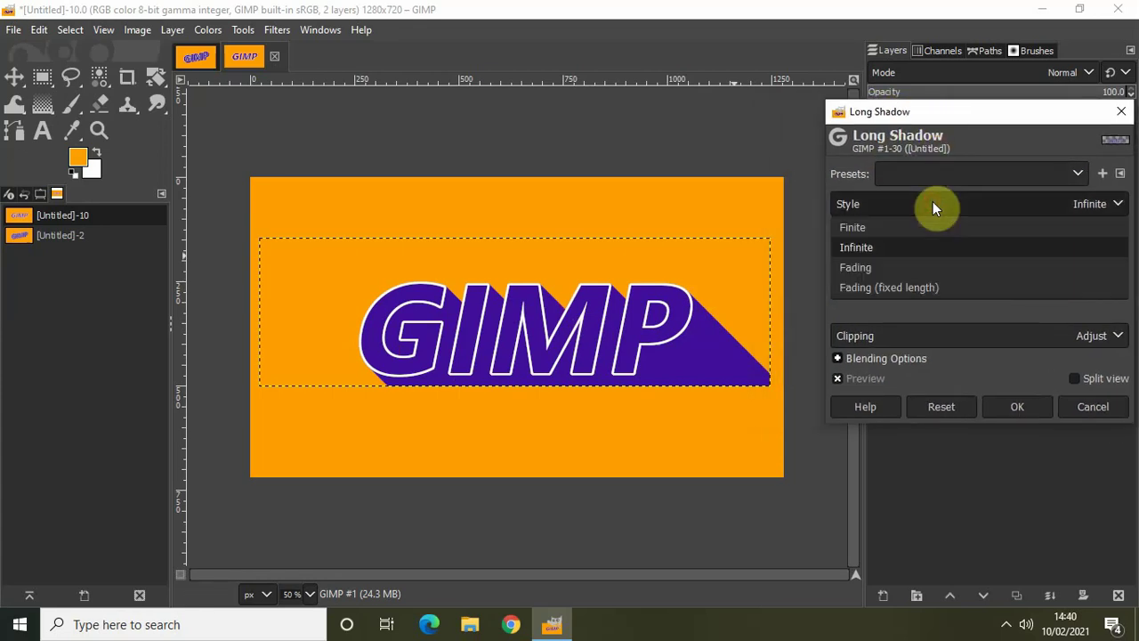
click(900, 266)
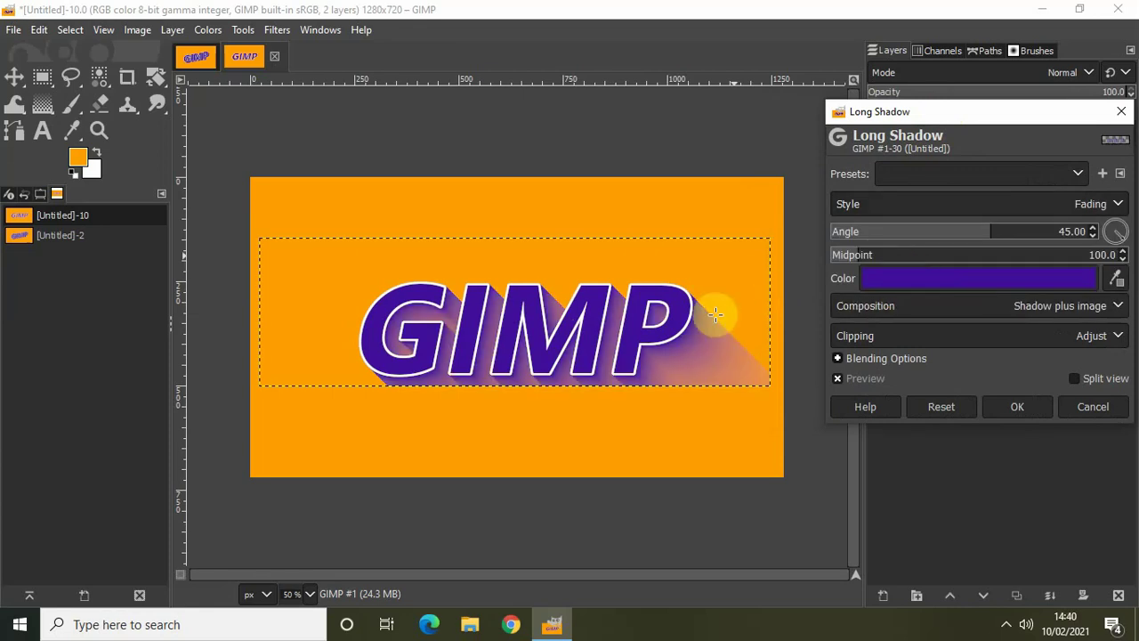
click(919, 196)
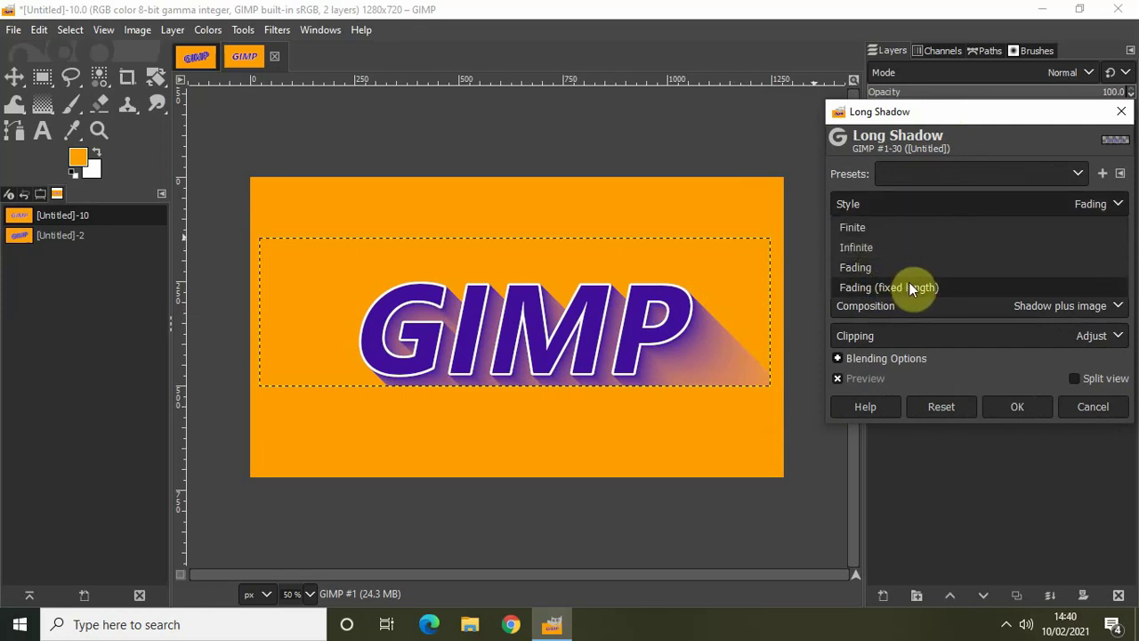
click(935, 286)
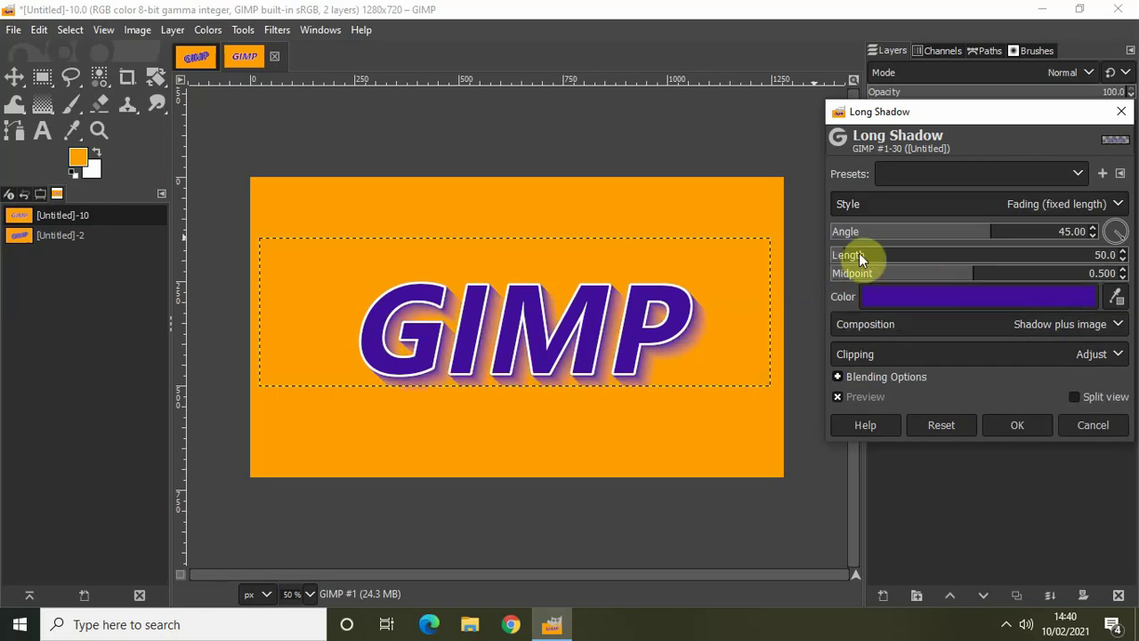
click(961, 194)
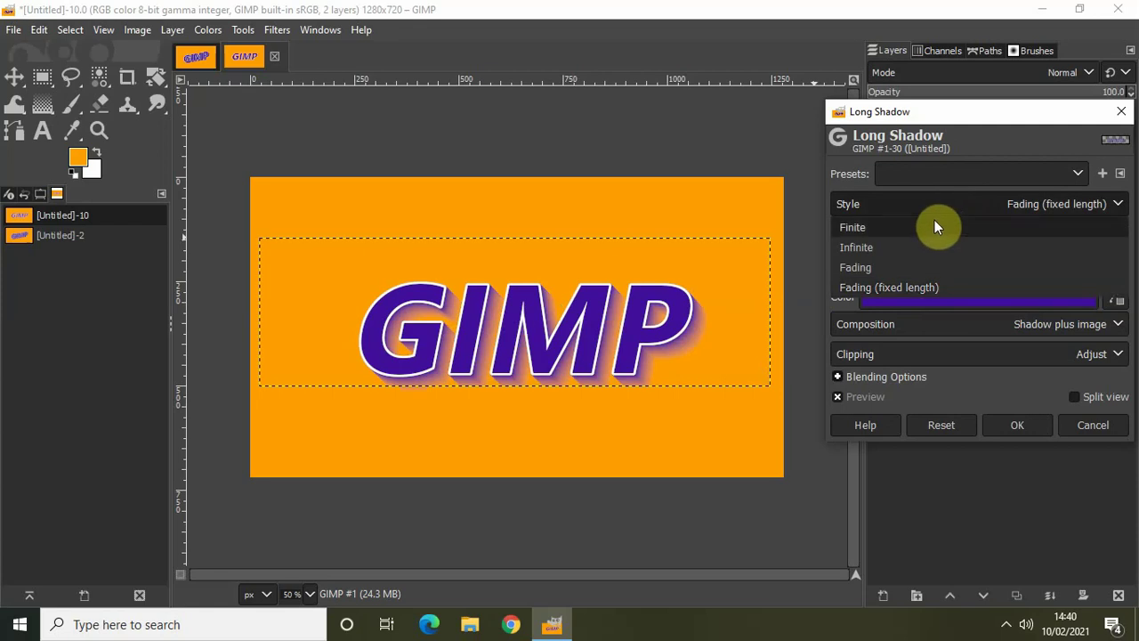
click(933, 228)
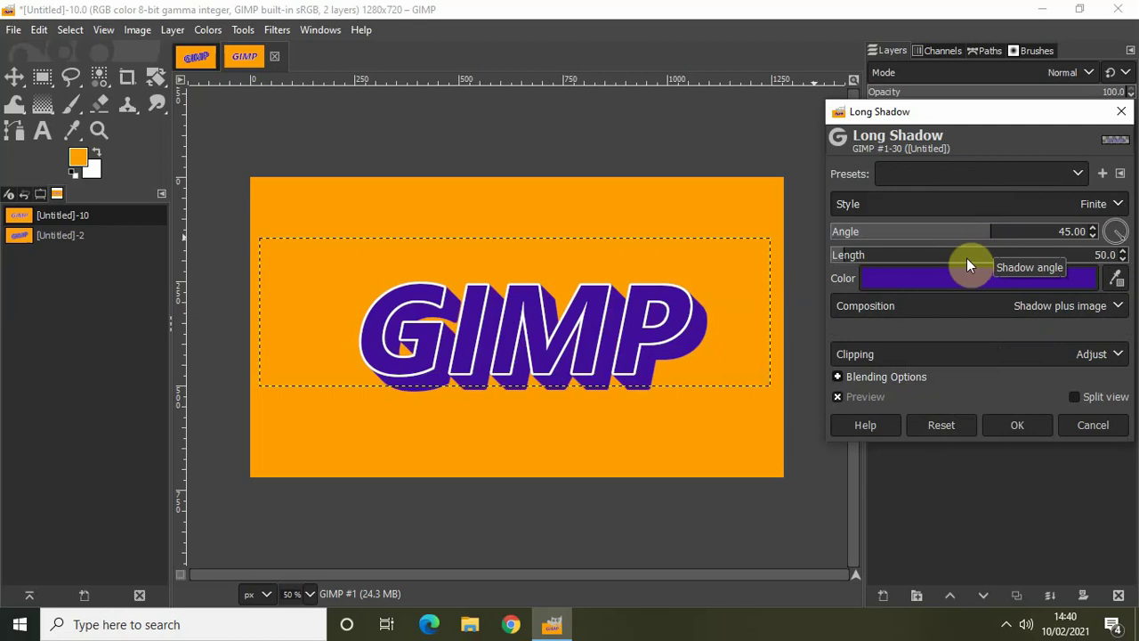
Step: Compare the Shadow only and Shadow minus image compositions, restore Shadow plus image, and apply the Long Shadow filter
click(930, 306)
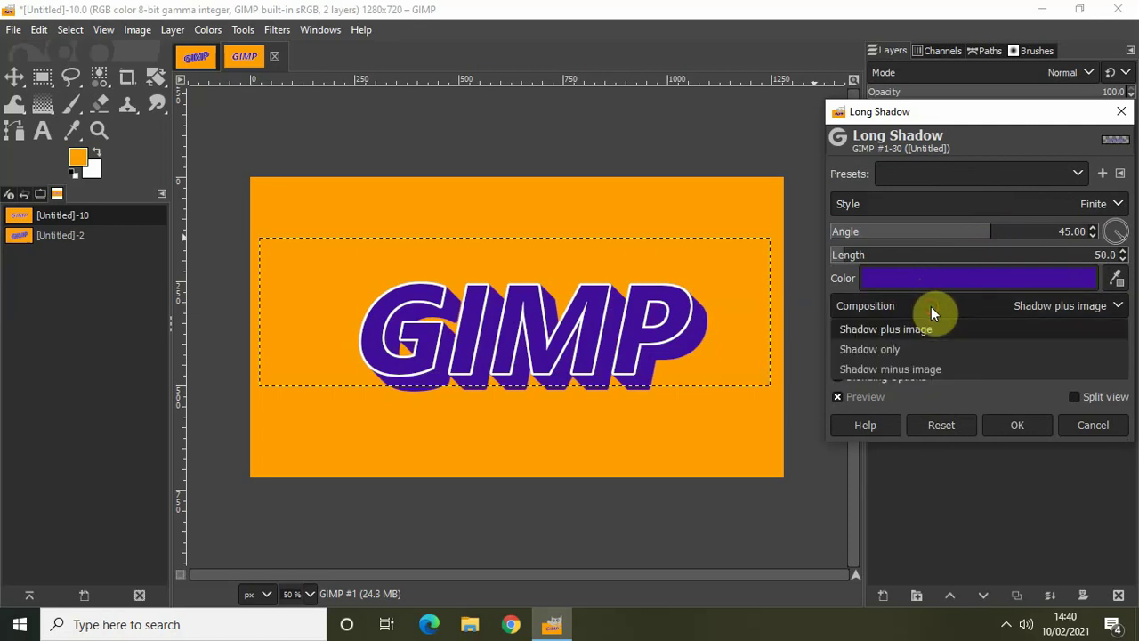
click(919, 346)
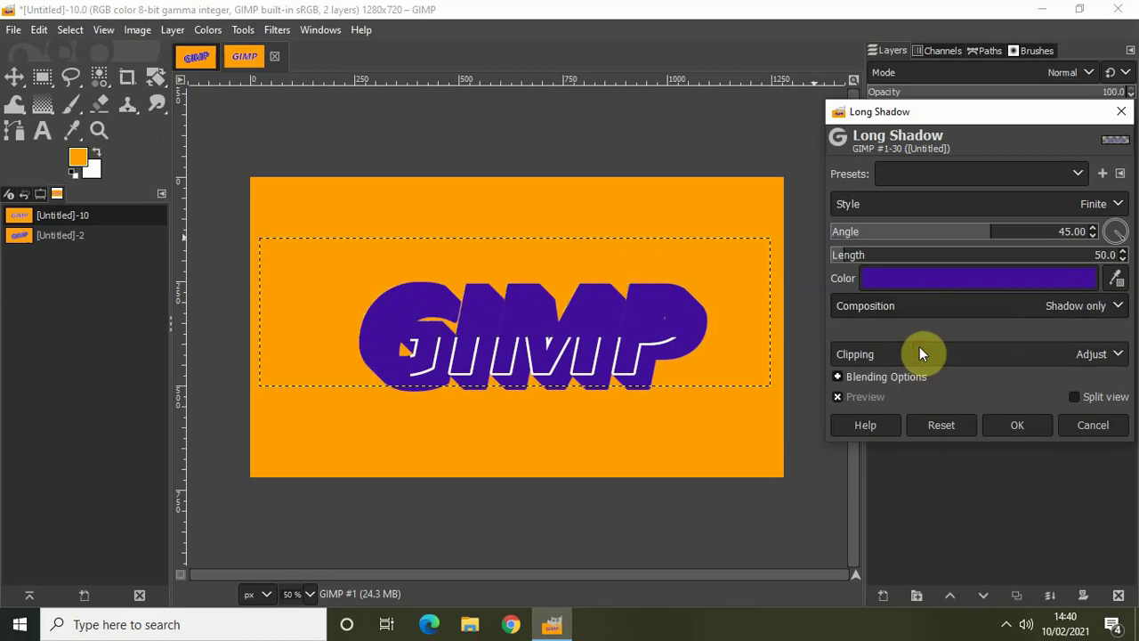
click(925, 307)
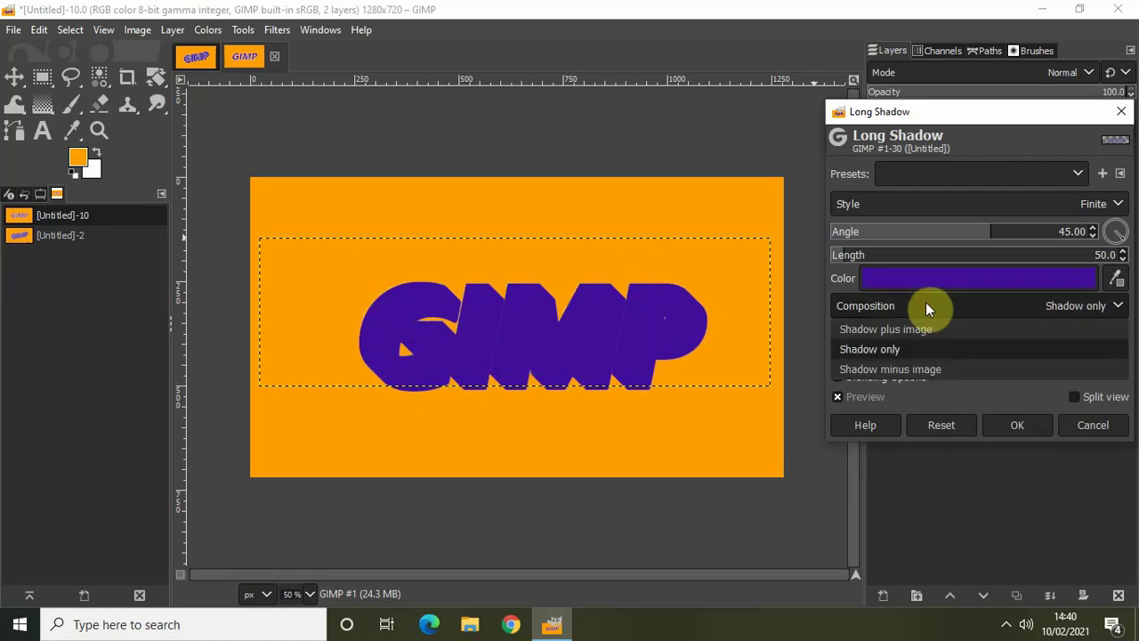
click(907, 369)
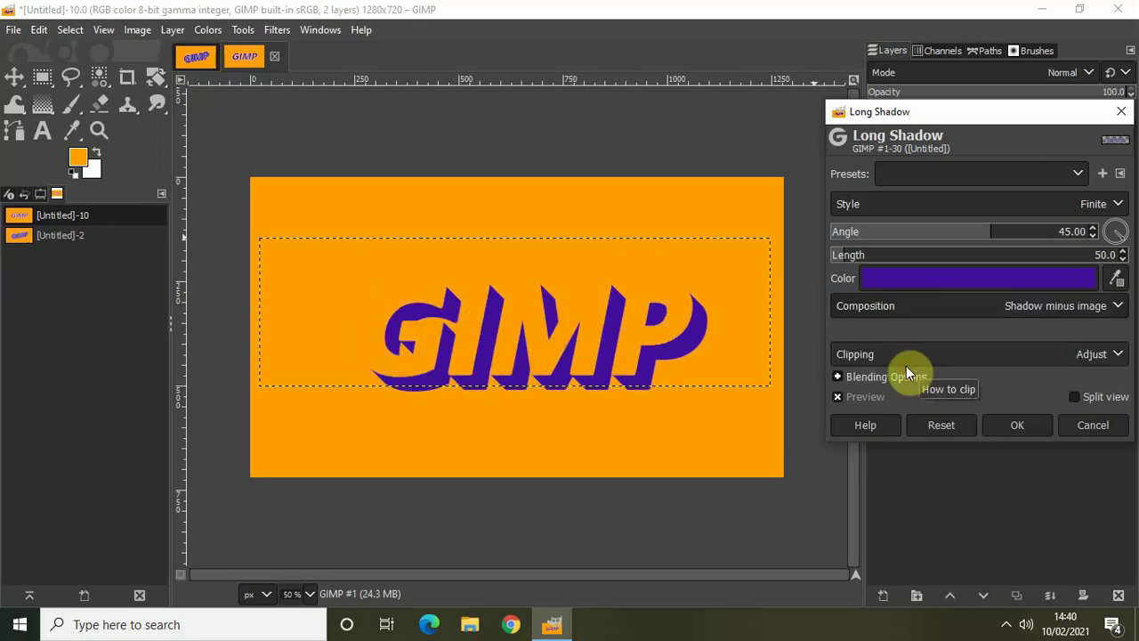
click(930, 306)
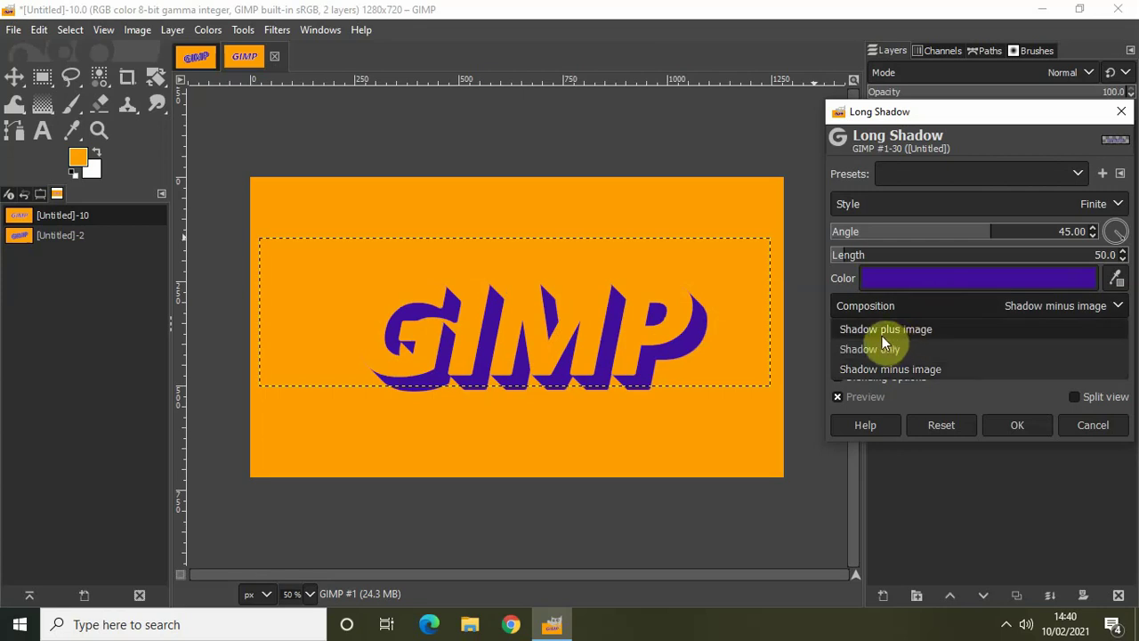
click(909, 331)
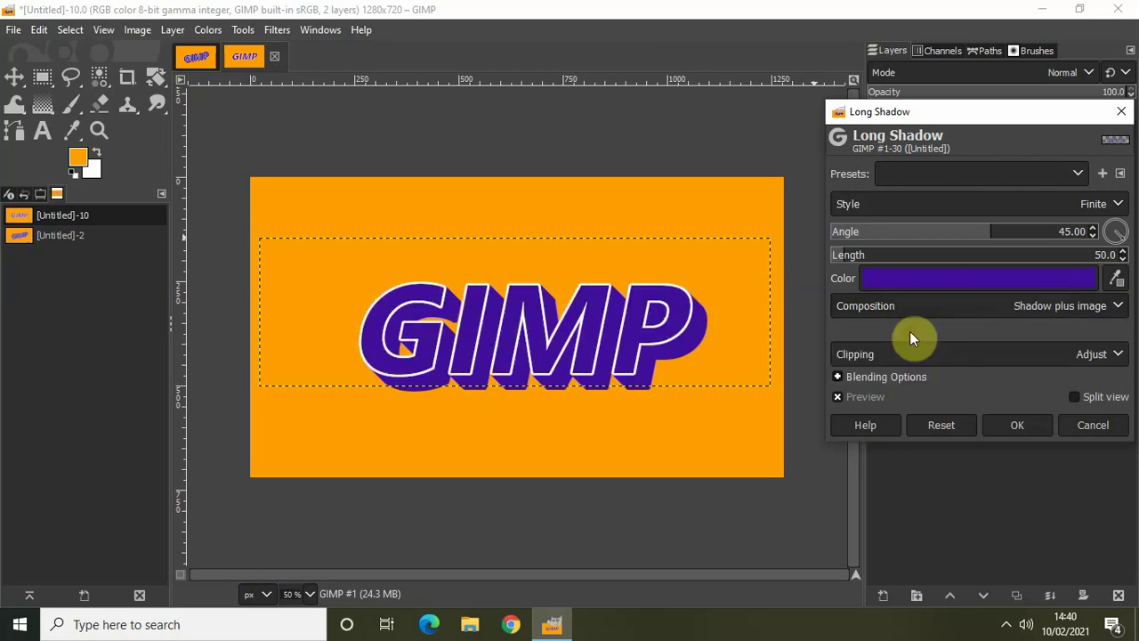
click(1016, 425)
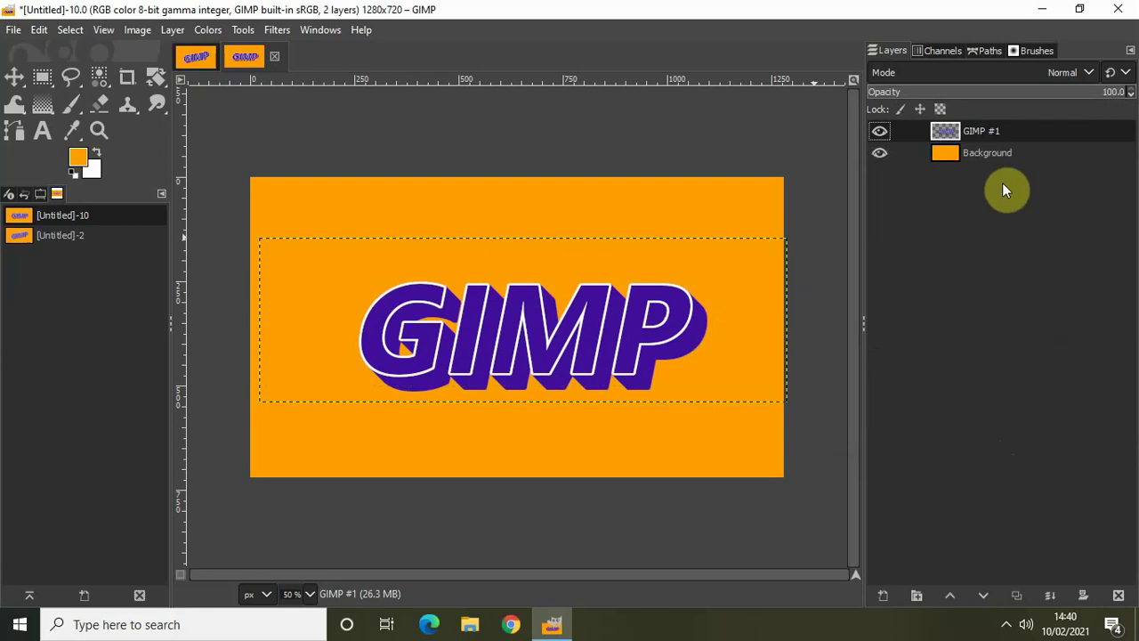
Step: Move the shadowed GIMP text layer slightly up and to the left to center it on the orange background
click(988, 157)
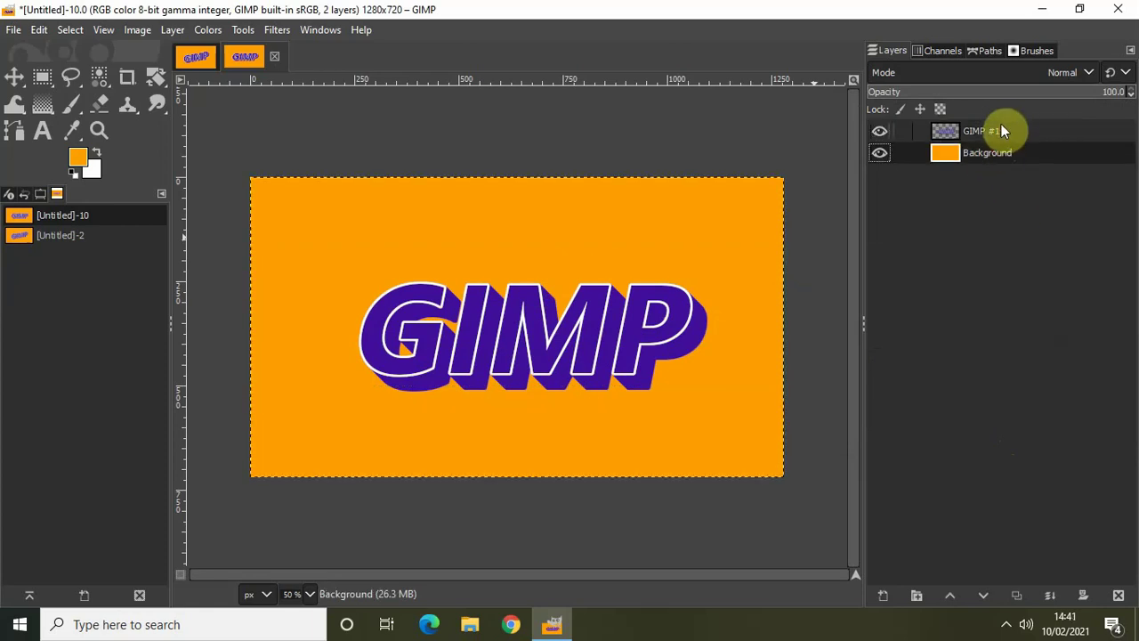
click(1002, 129)
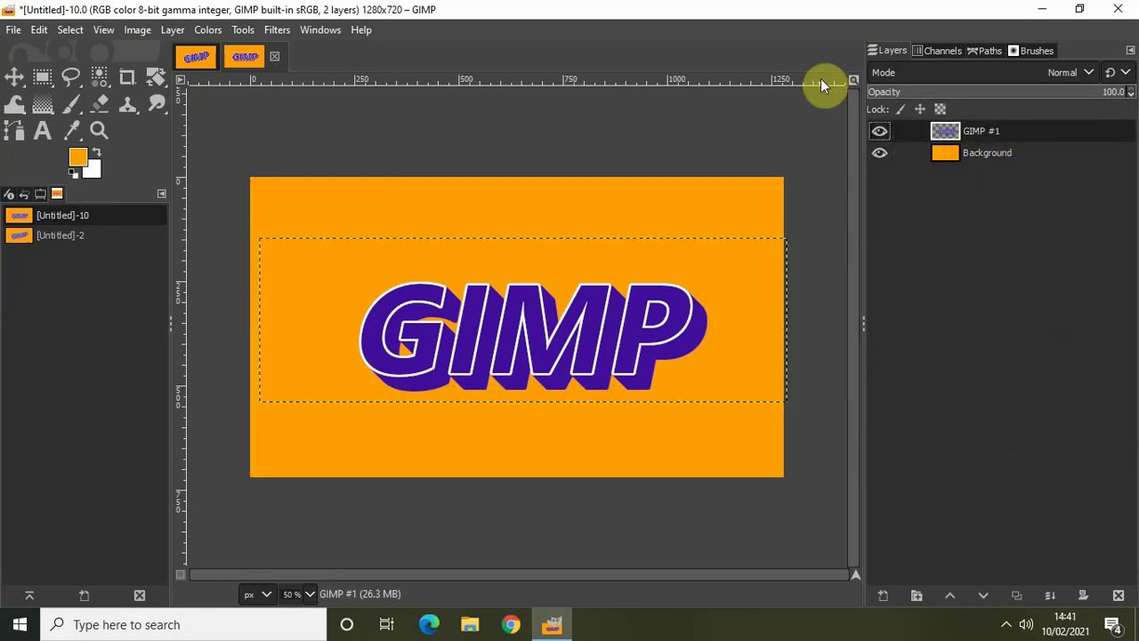
click(14, 78)
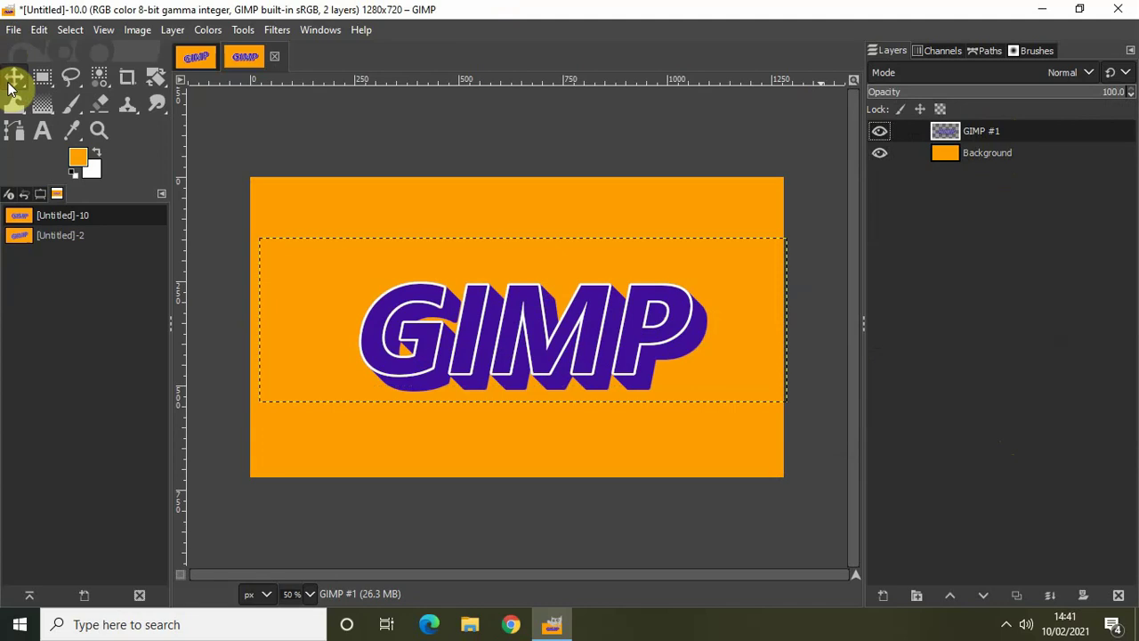
click(506, 335)
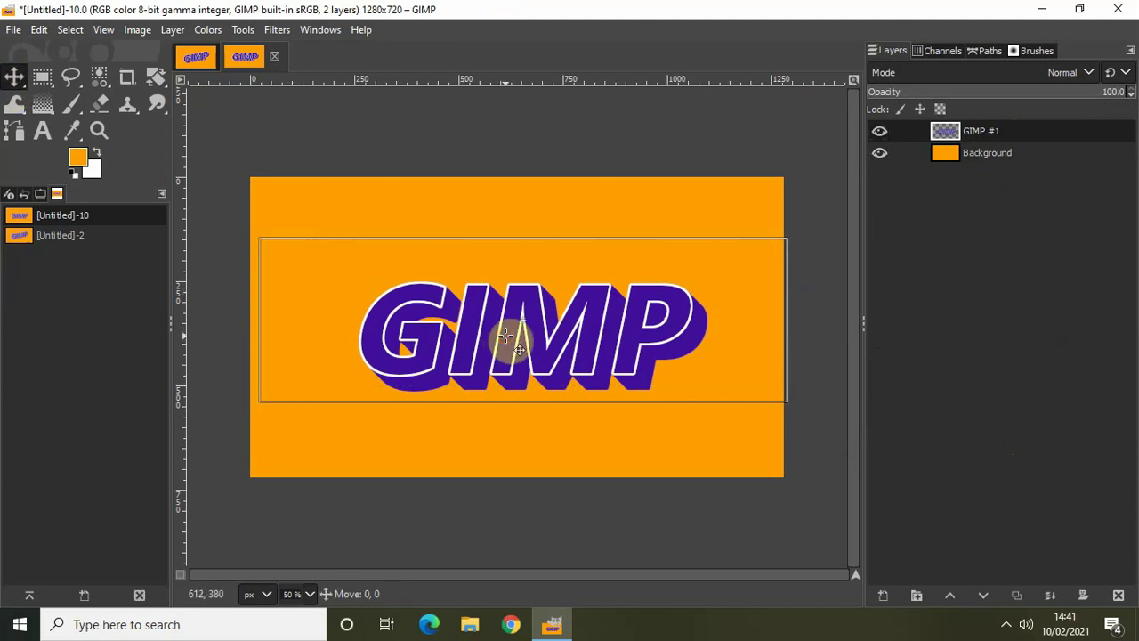
drag(505, 335, 502, 335)
click(1008, 155)
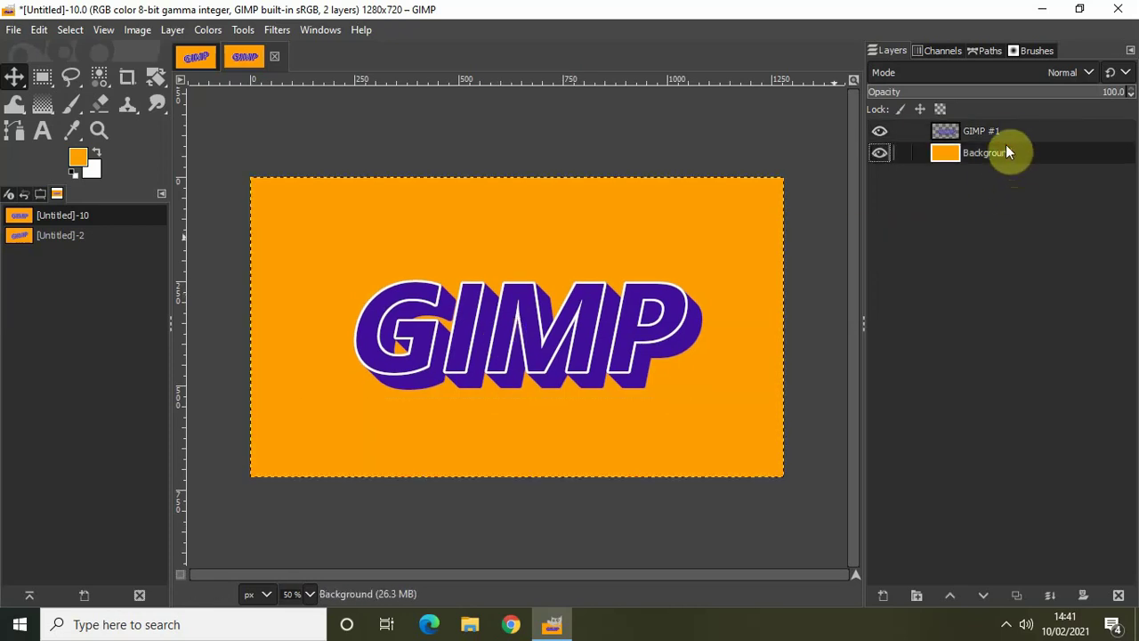
Step: Rotate the shadowed GIMP text layer by -10.00 degrees about its center
click(1003, 131)
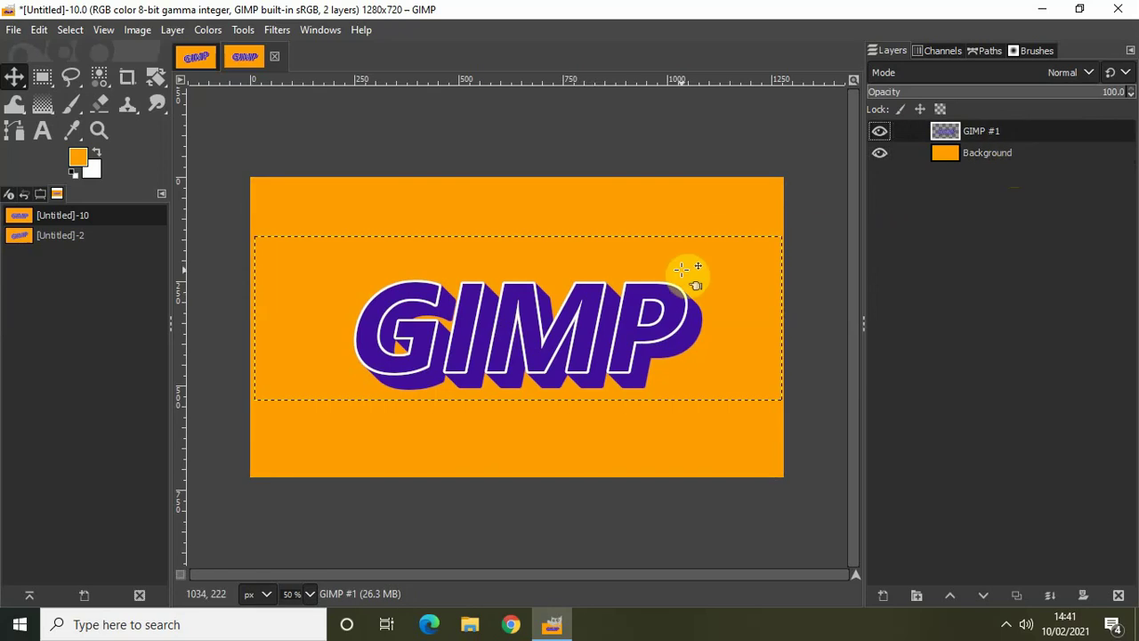
click(243, 30)
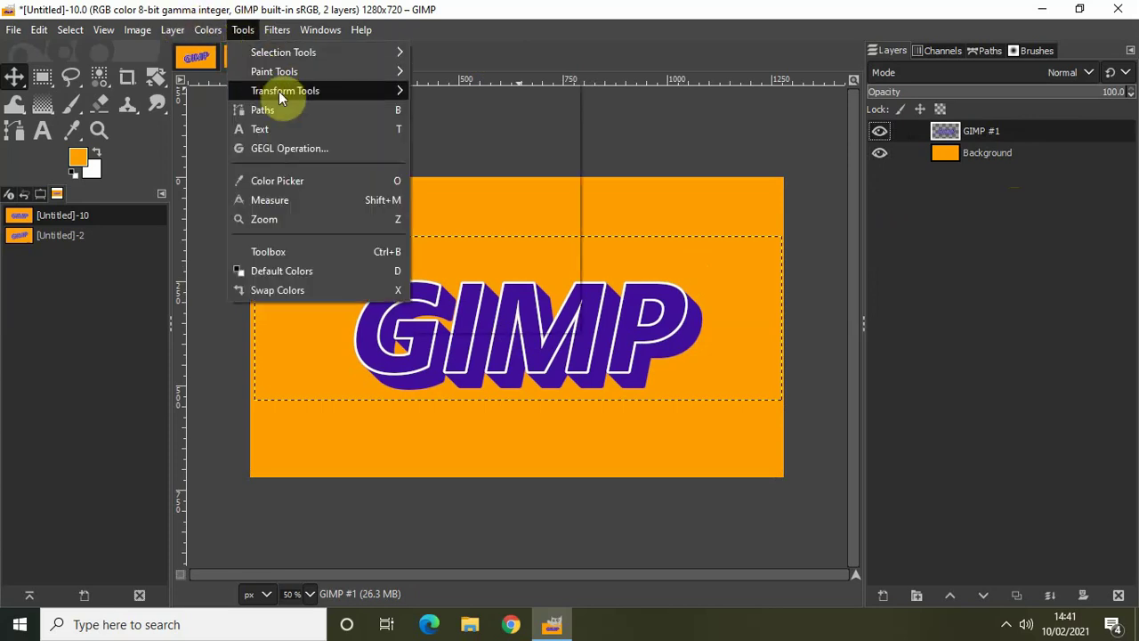
mouse_move(348, 92)
click(454, 153)
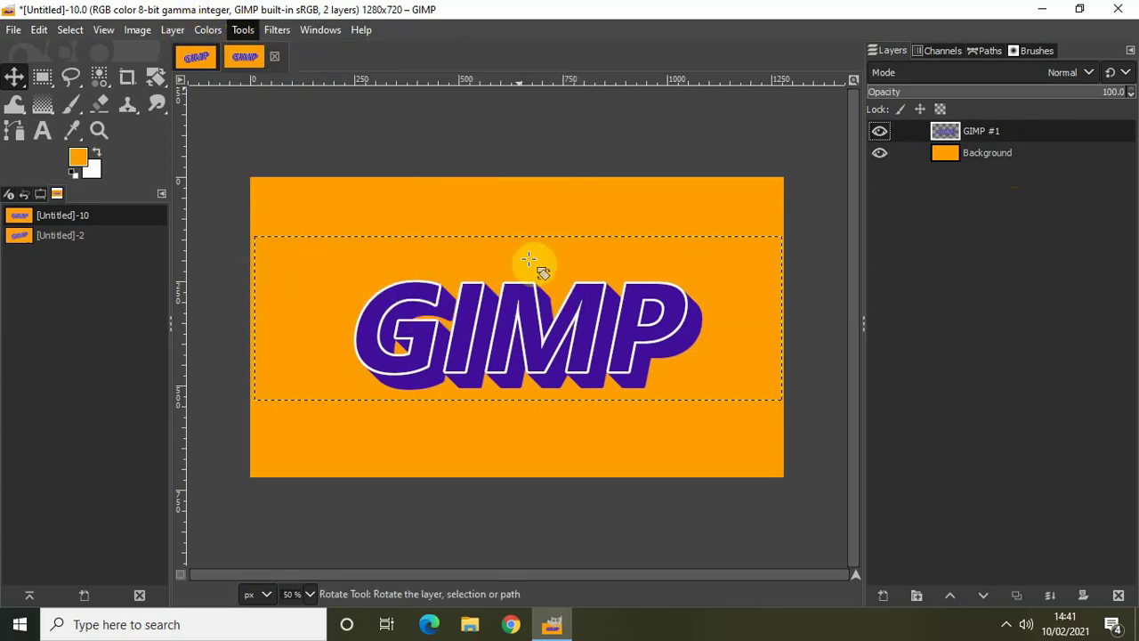
click(532, 322)
drag(624, 329, 639, 310)
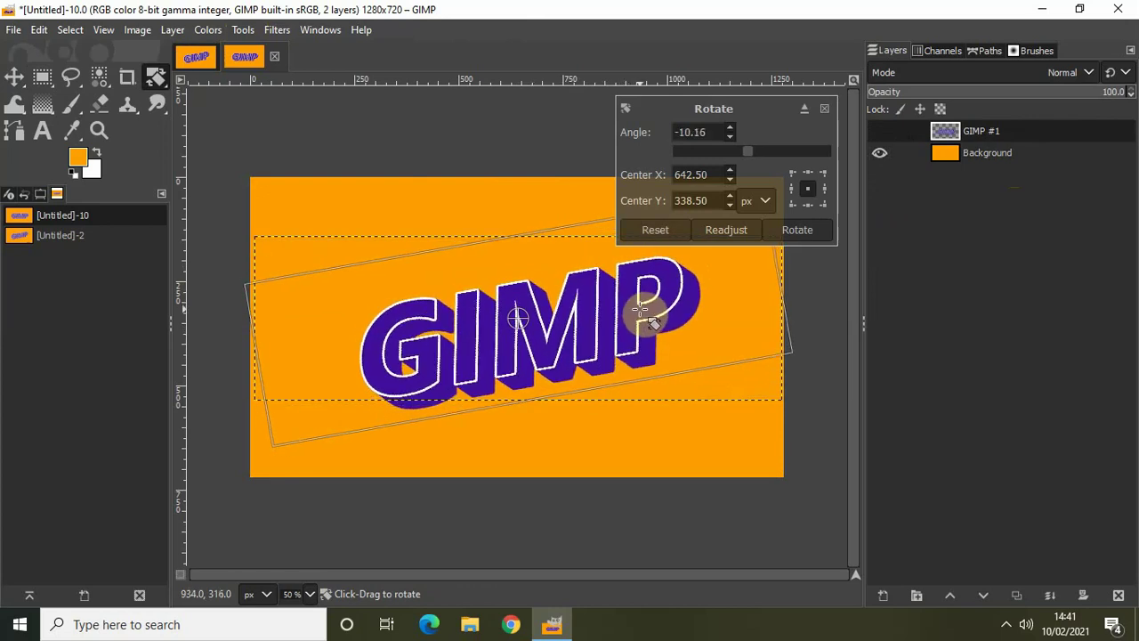
click(716, 131)
key(BackSpace)
key(BackSpace)
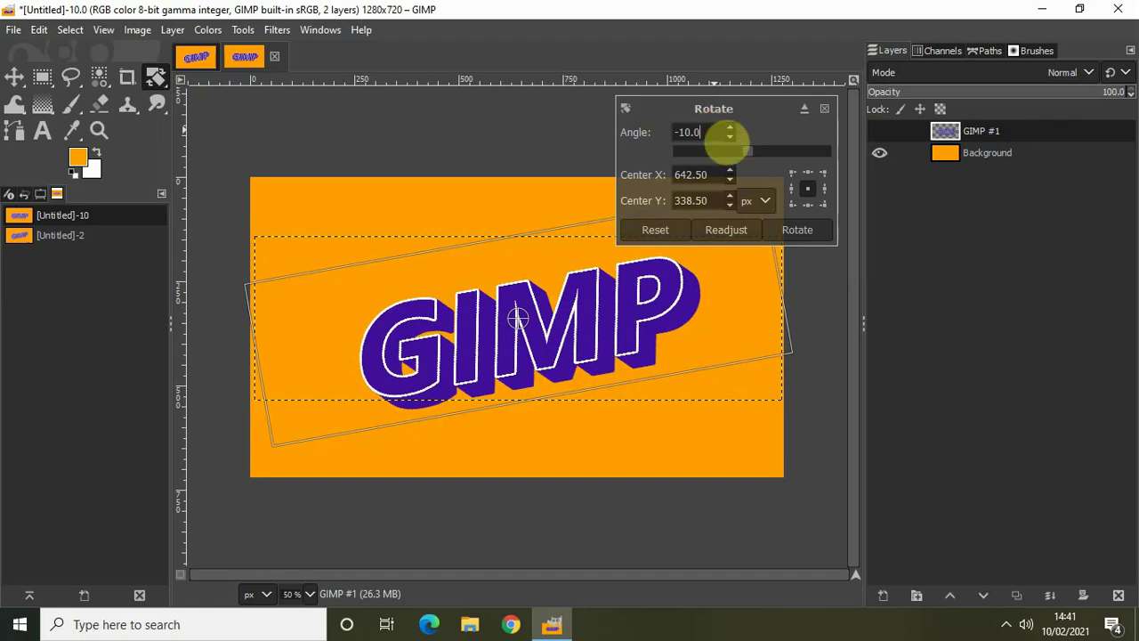
text(00)
click(808, 229)
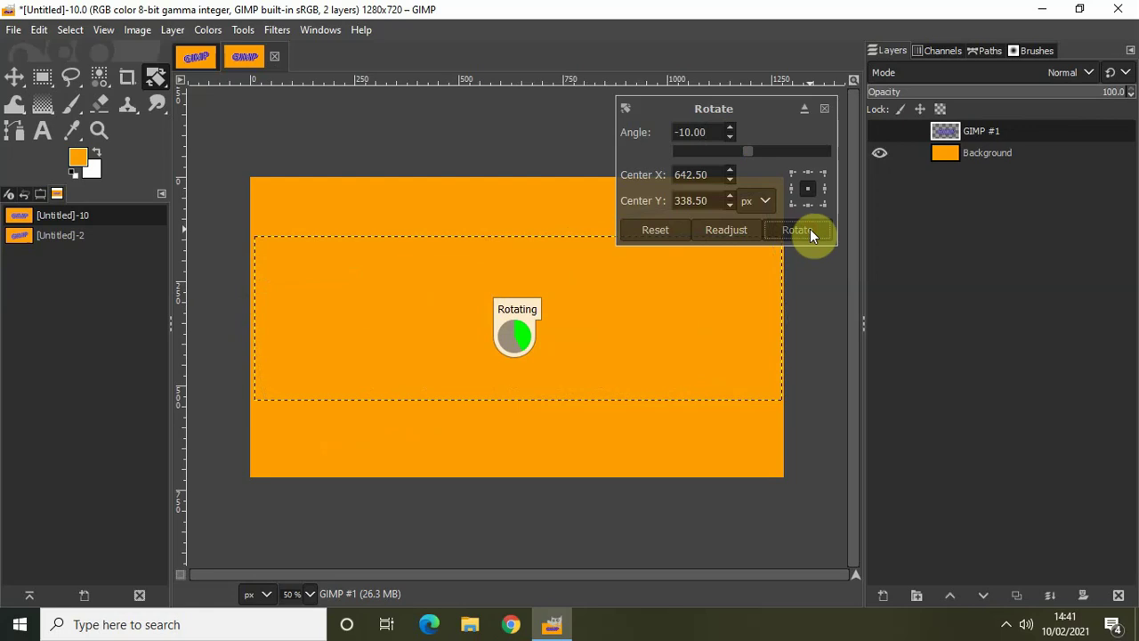
click(997, 153)
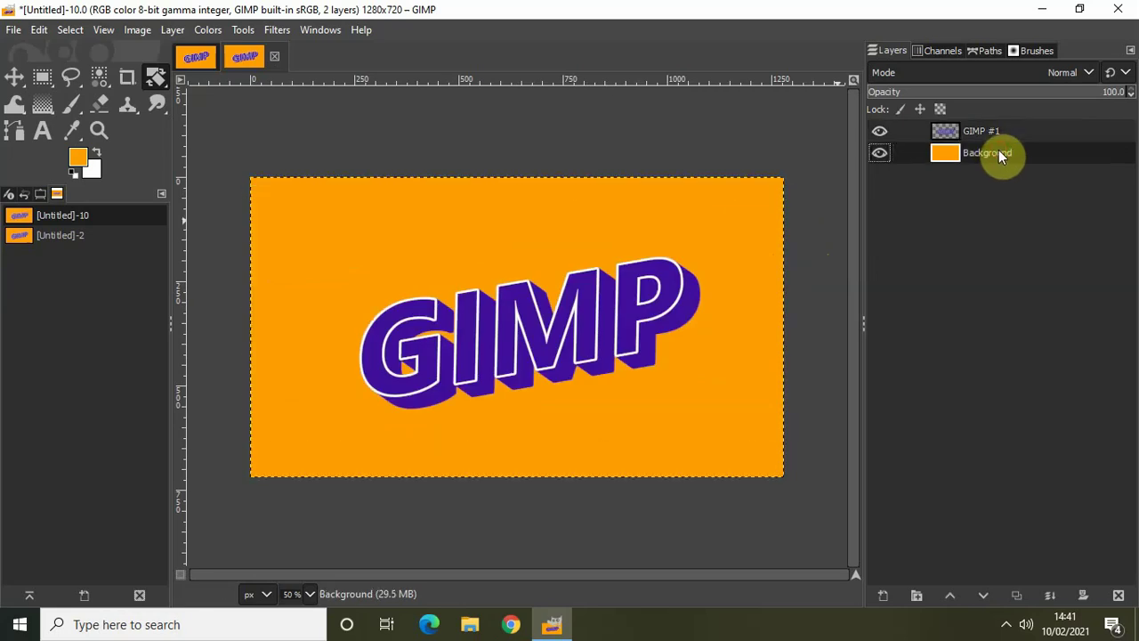